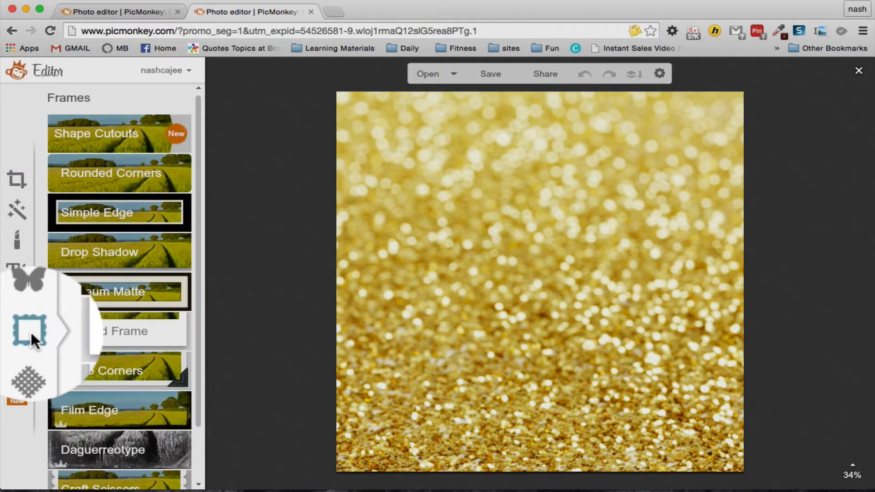
Cut the gold glitter image into a heart using Shape Cutouts.
left_click(157, 134)
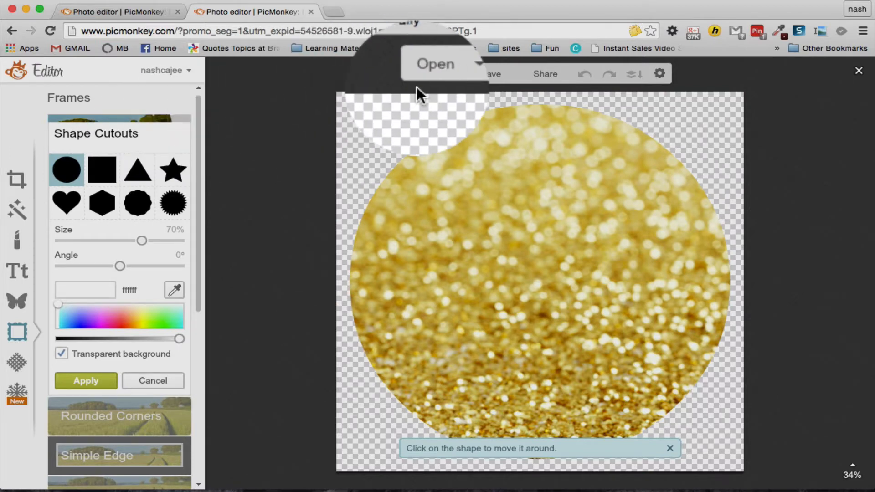
left_click(67, 201)
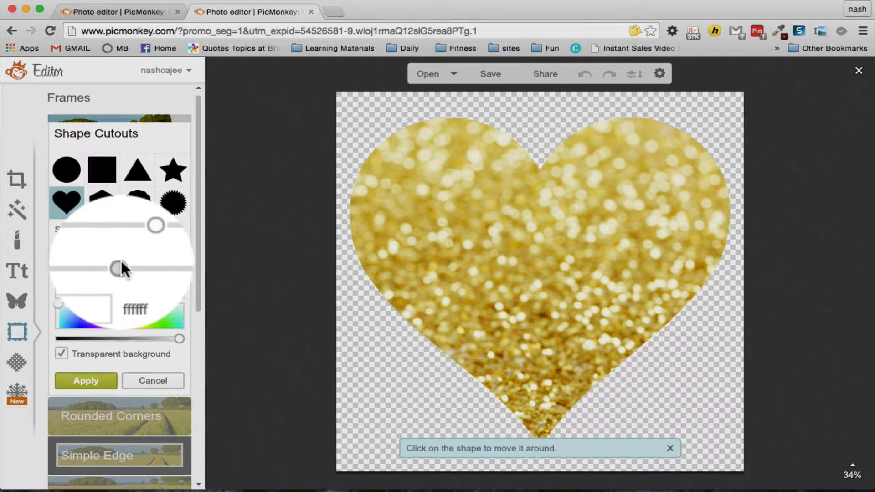
Try a 55° angle and a non-transparent background on the heart cutout, and restore 0° and transparency.
left_click_drag(121, 263, 175, 272)
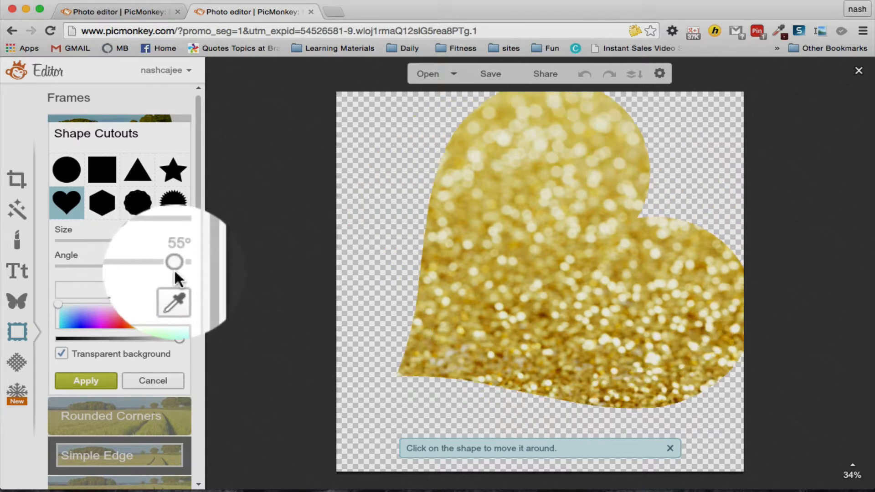
left_click(130, 264)
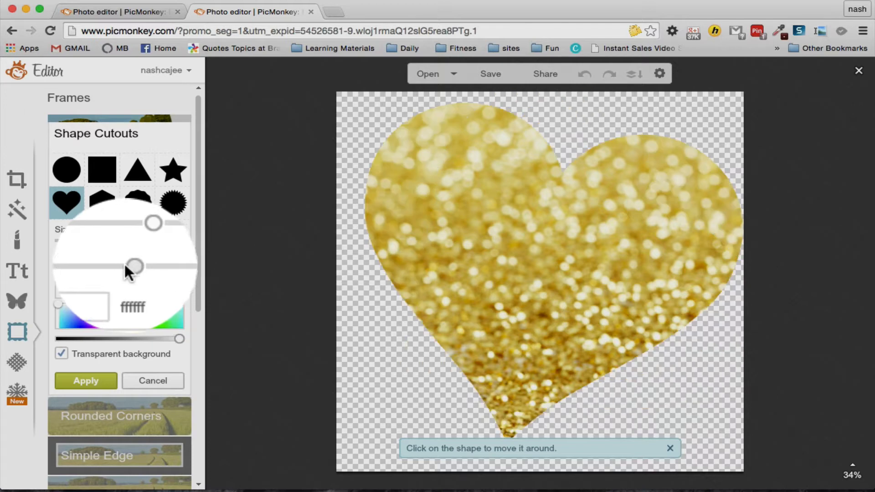
left_click_drag(123, 266, 119, 266)
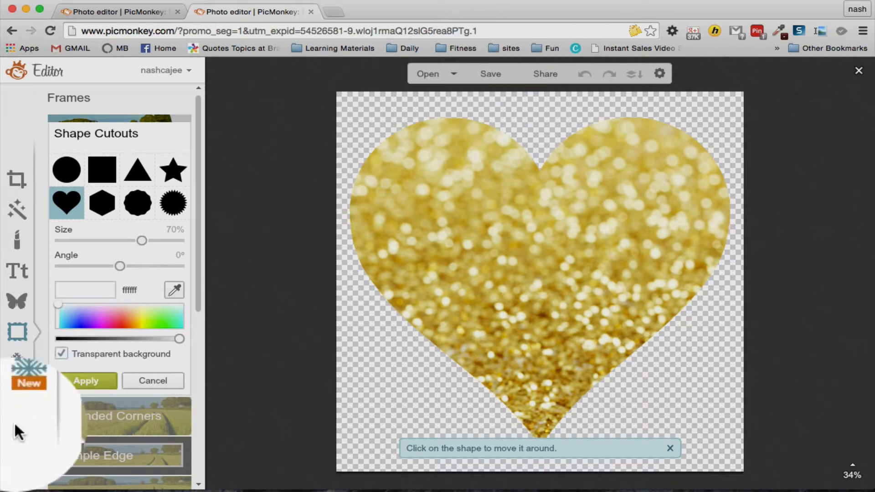
left_click(159, 351)
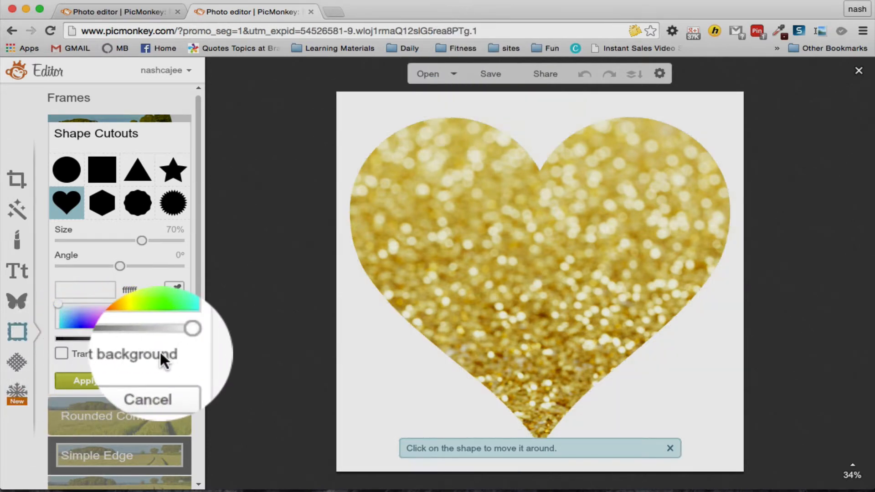
left_click(71, 349)
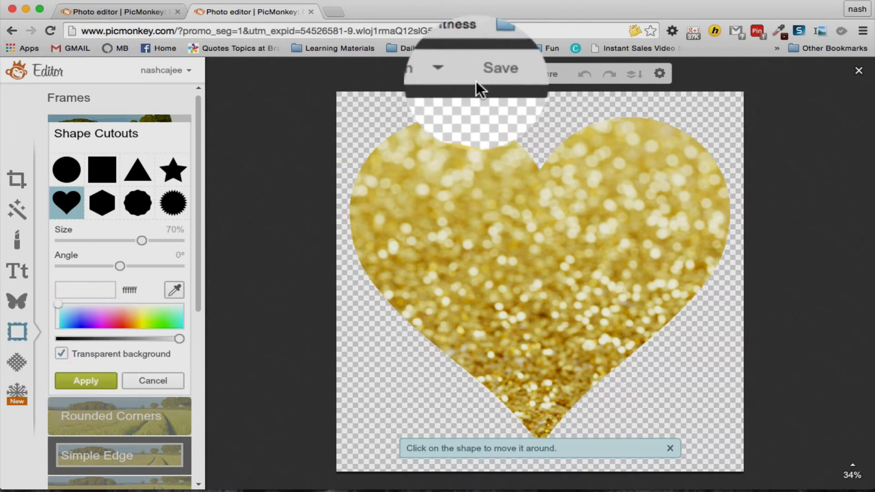
Save the heart cutout to the computer as glitter_heart1.png.
left_click(486, 75)
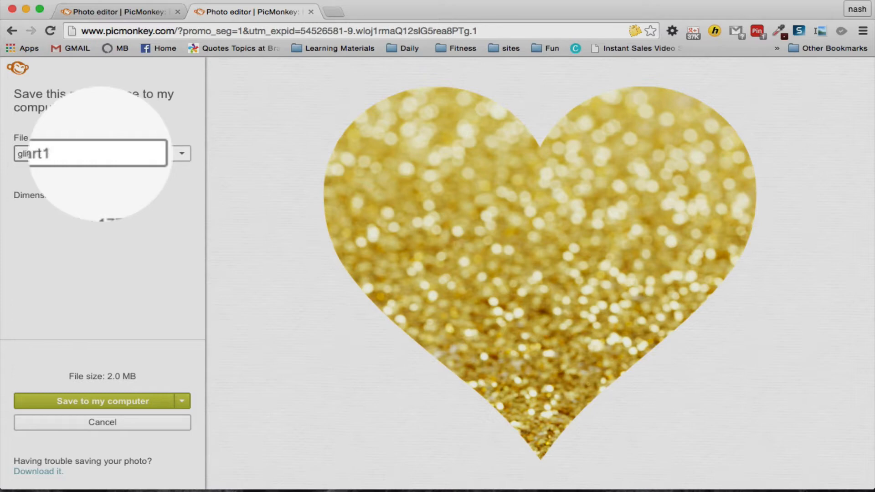
left_click(94, 403)
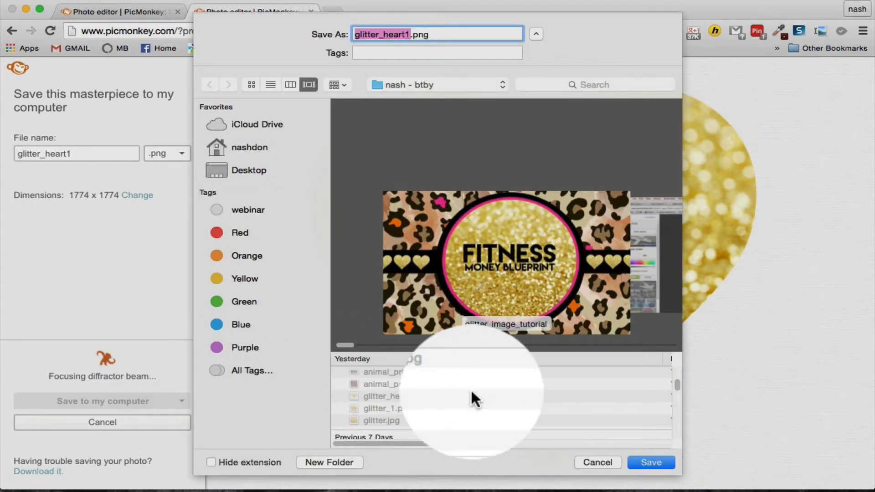
left_click(641, 460)
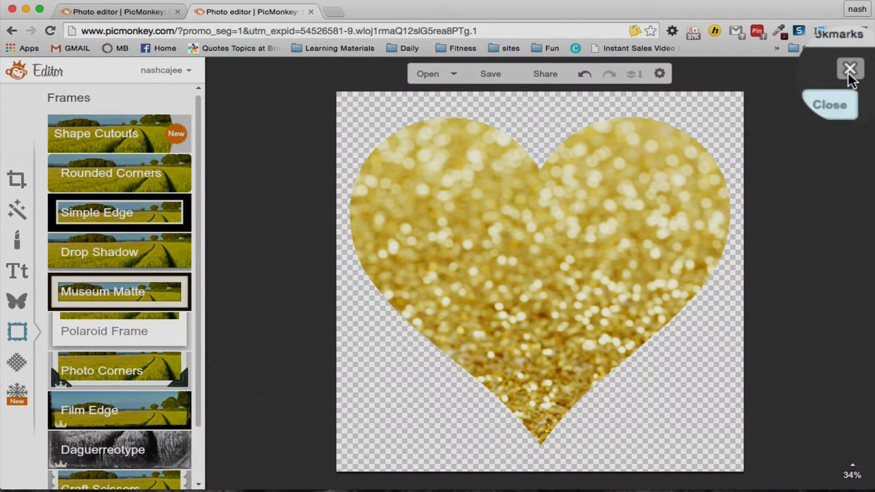
Undo the heart cutout and cut the glitter image into a circle with a transparent background.
left_click(582, 73)
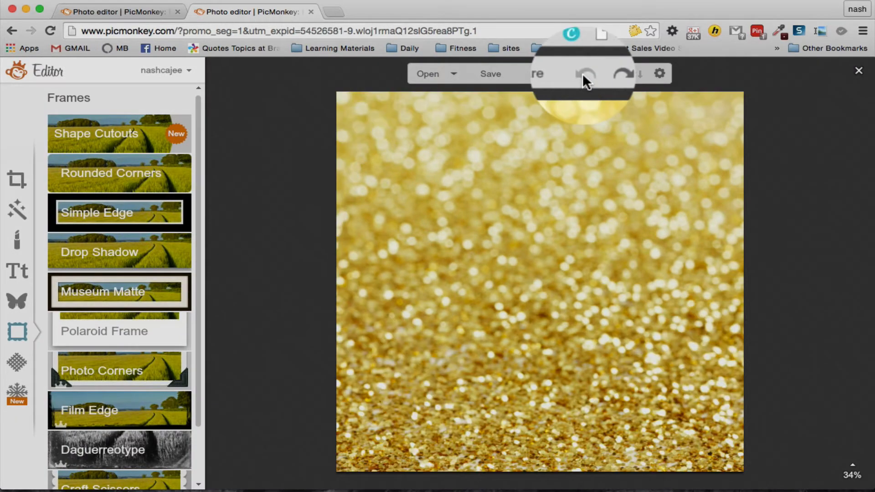
left_click(122, 141)
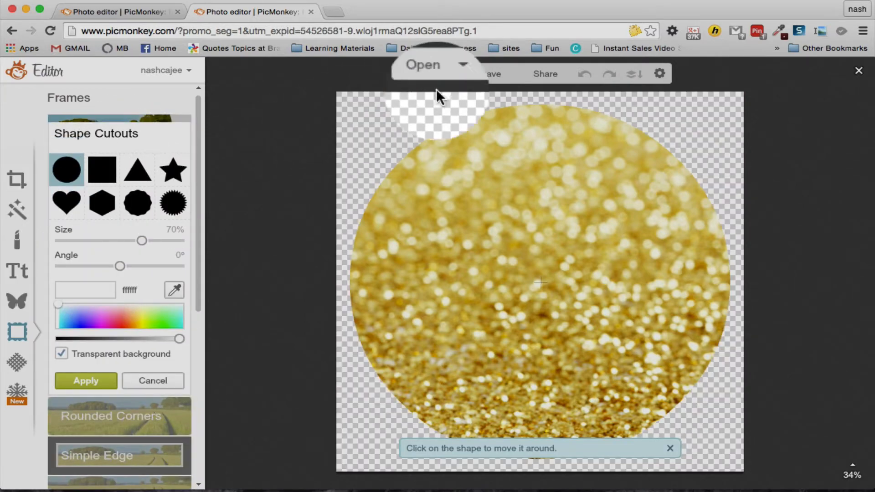
Save the circle cutout to the computer as glitter_circle_1.png.
left_click(493, 74)
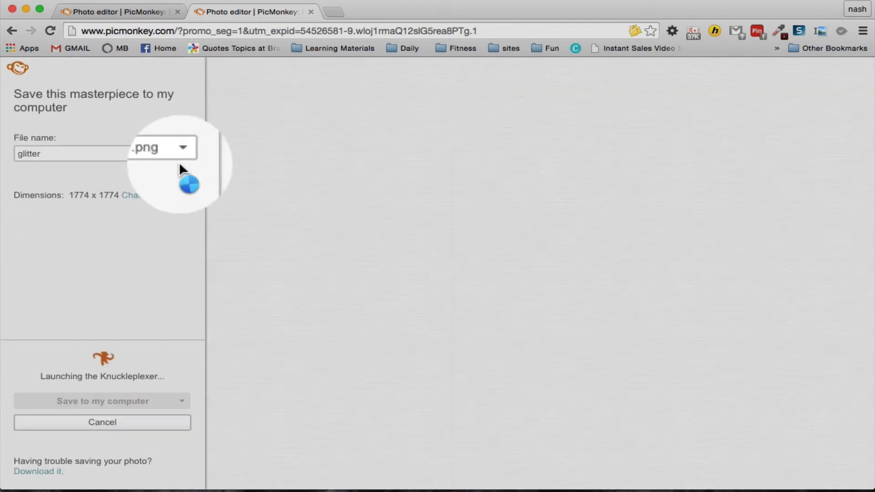
left_click(114, 150)
type("_circl")
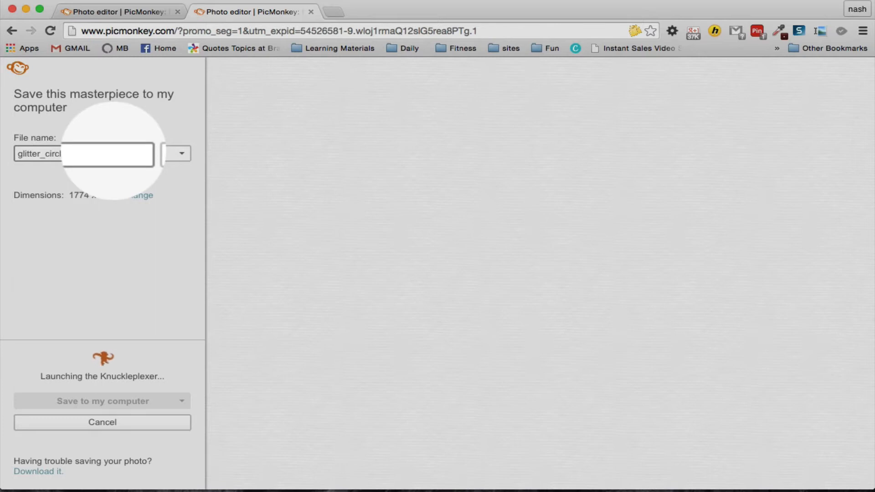
type("e_1")
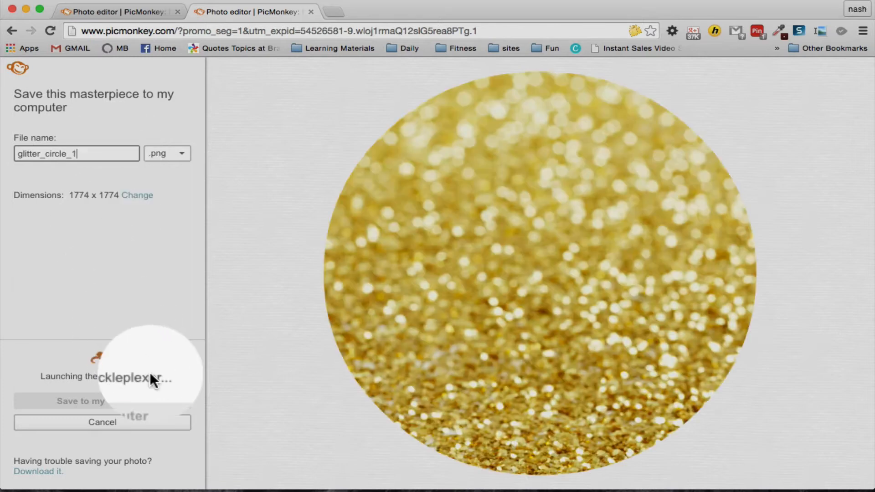
left_click(136, 402)
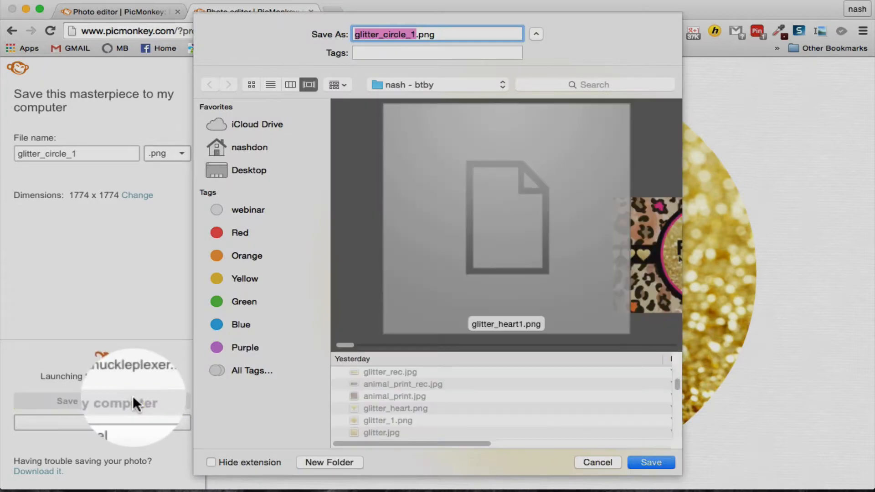
left_click(640, 459)
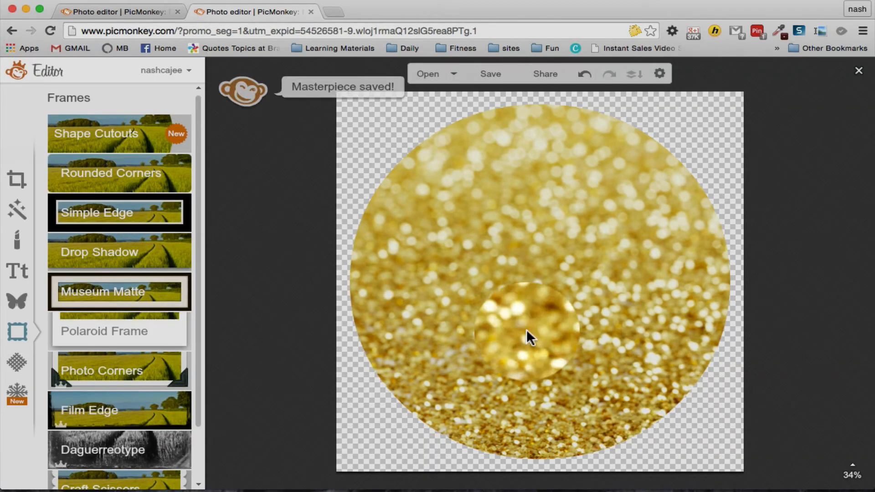
Close the glitter image and open animal_print_rec.jpg from the computer for editing.
left_click(127, 23)
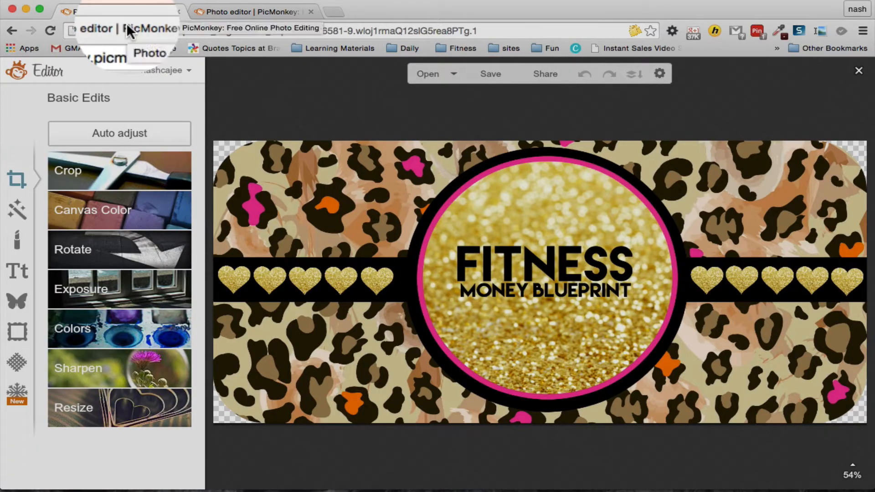
left_click(223, 23)
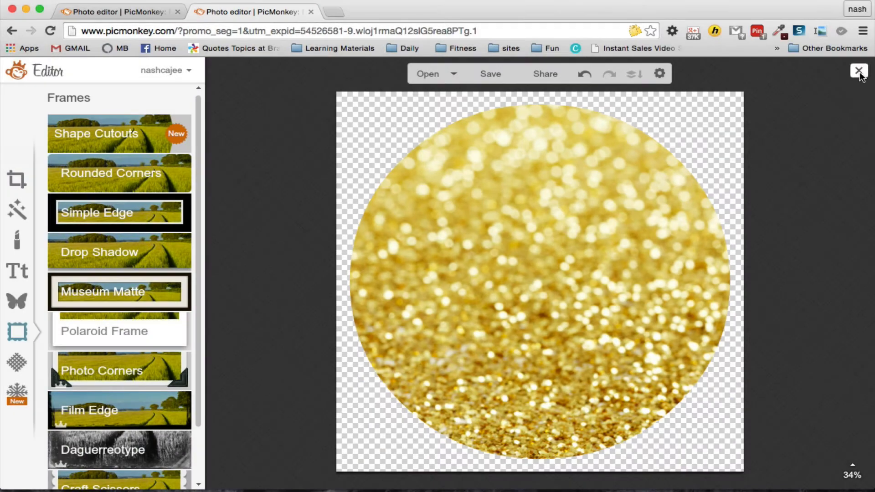
left_click(858, 71)
mouse_move(356, 96)
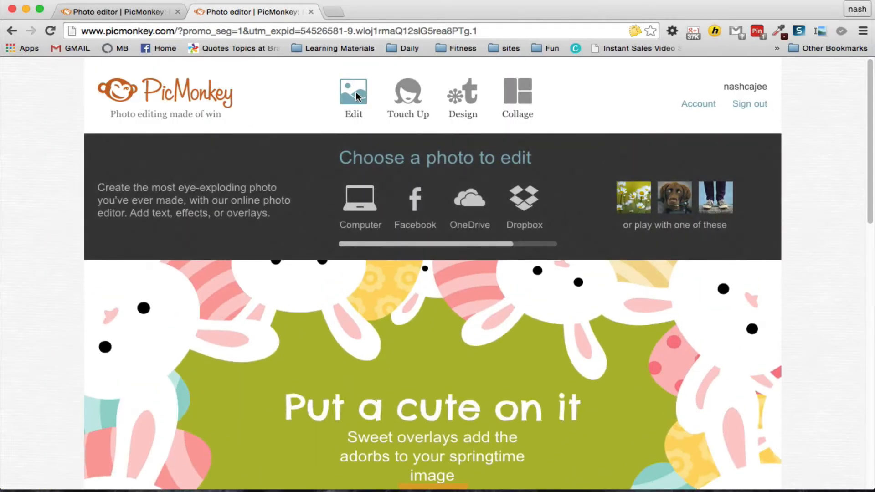
left_click(356, 94)
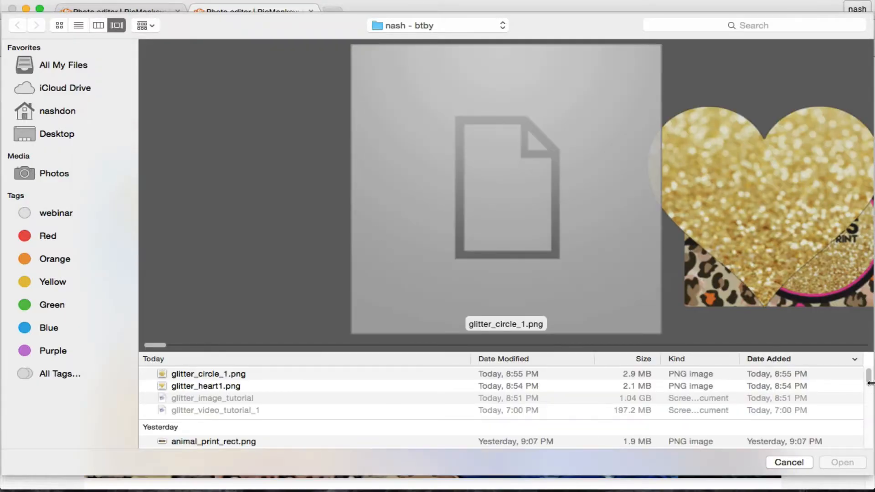
left_click_drag(868, 377, 867, 395)
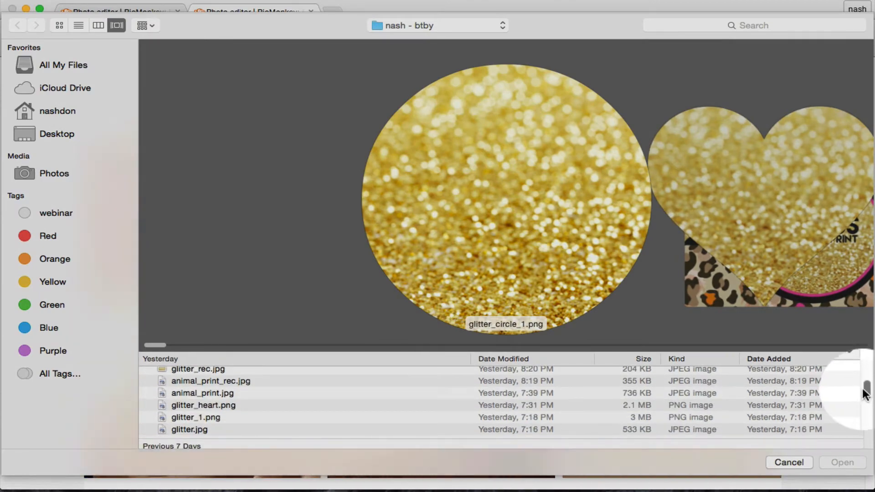
left_click(212, 392)
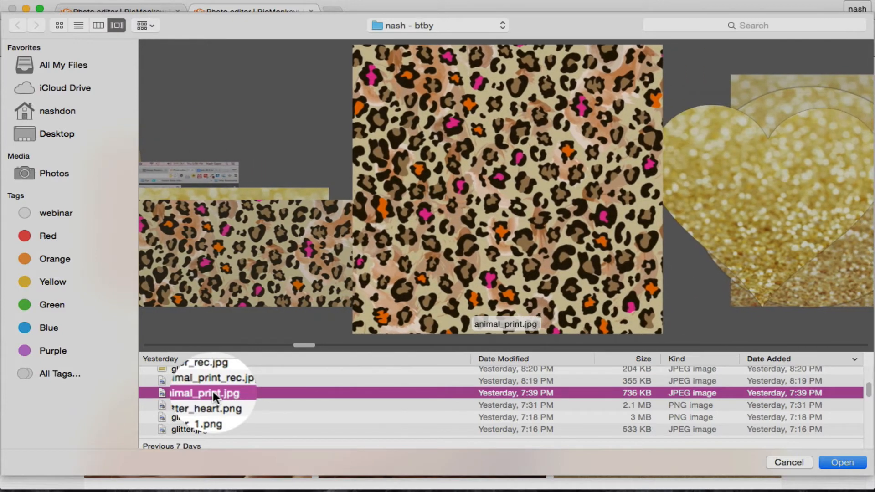
left_click(212, 381)
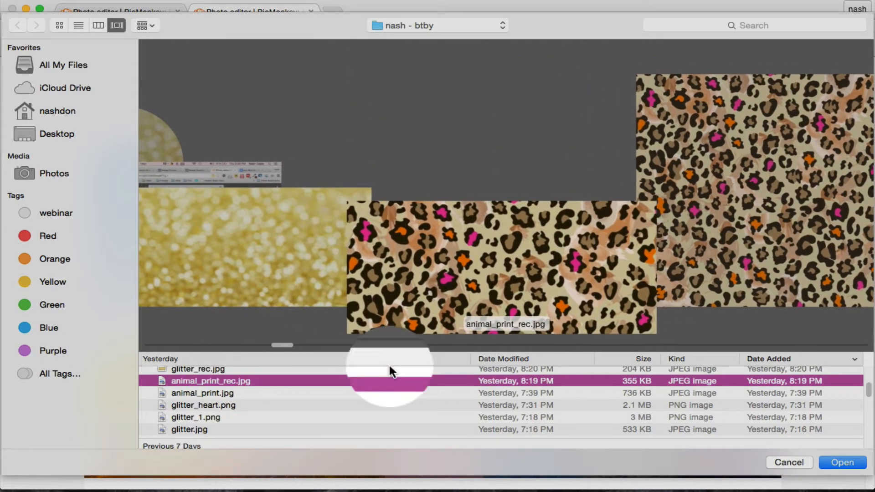
left_click(831, 453)
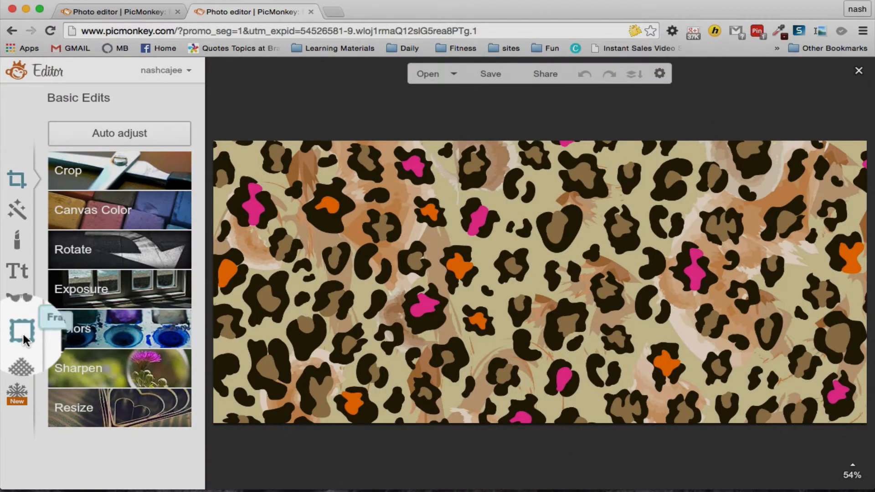
Apply the Rounded Corners frame to the animal print with transparent corners and a corner radius of 171, matching the finished banner.
left_click(22, 332)
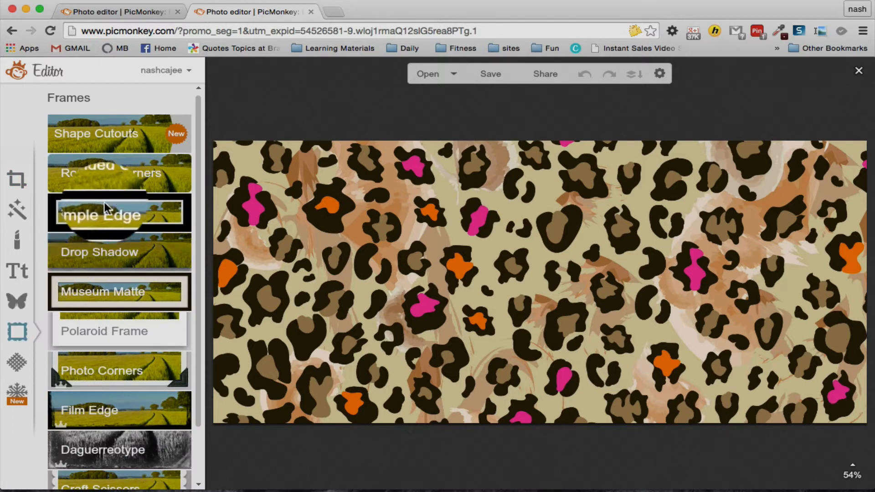
left_click(118, 182)
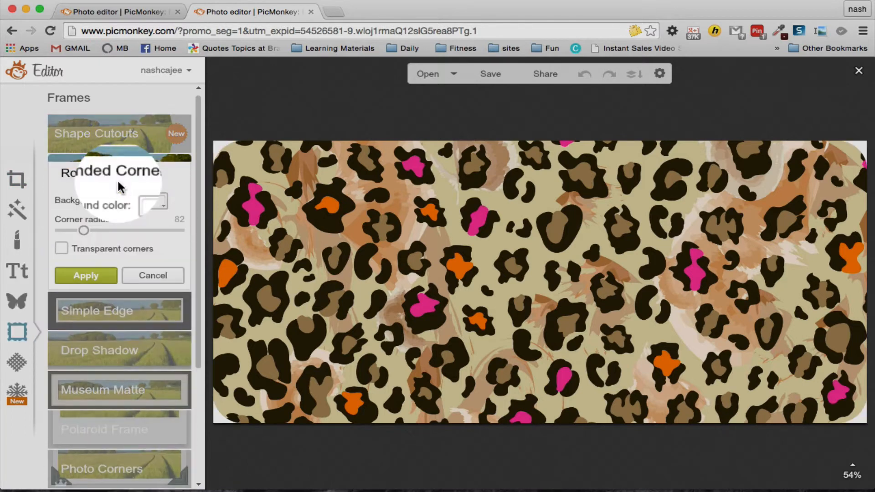
left_click(62, 247)
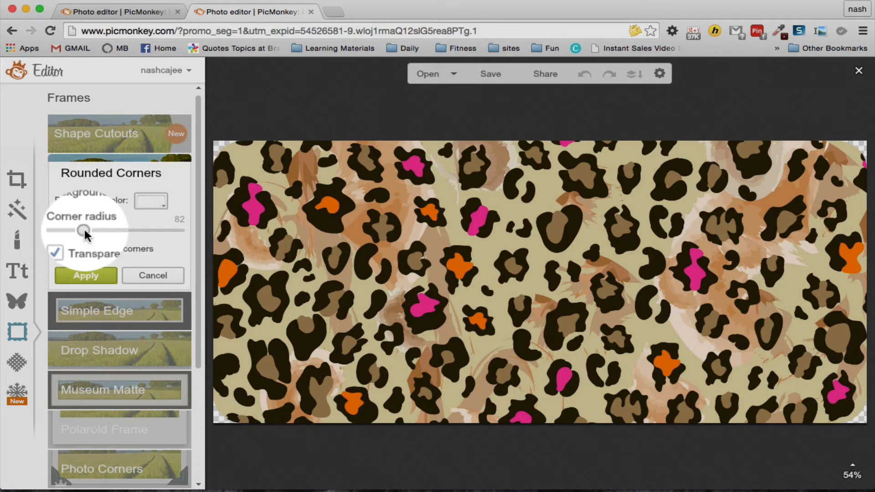
left_click_drag(83, 228, 111, 229)
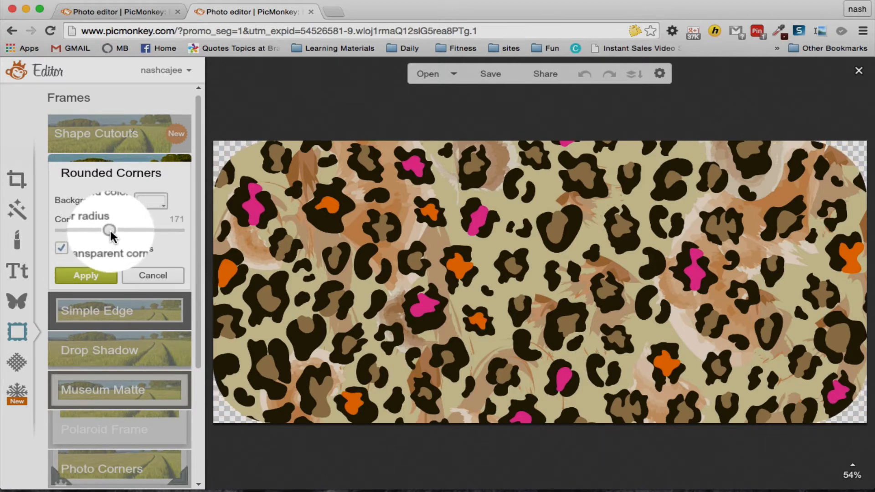
left_click(132, 19)
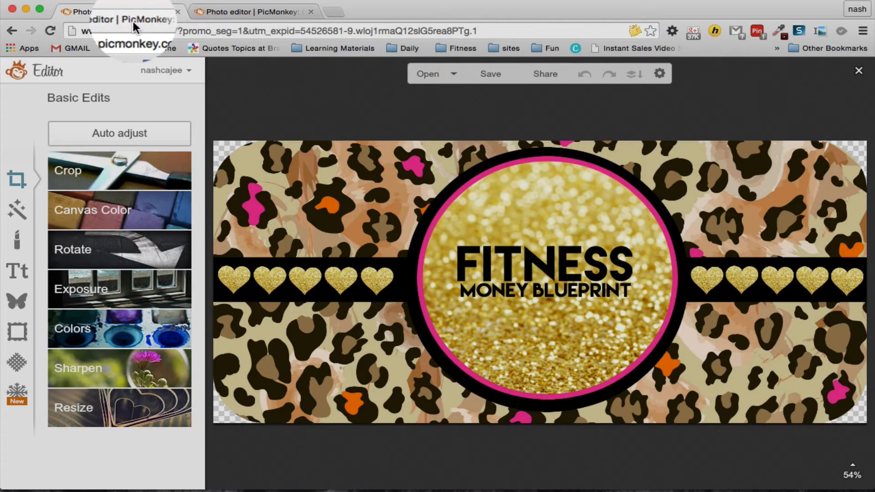
left_click_drag(223, 20, 223, 21)
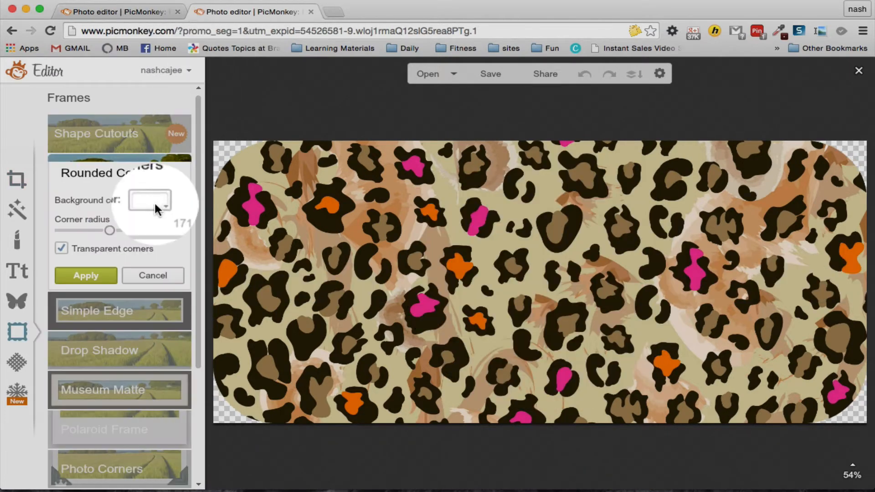
left_click(98, 279)
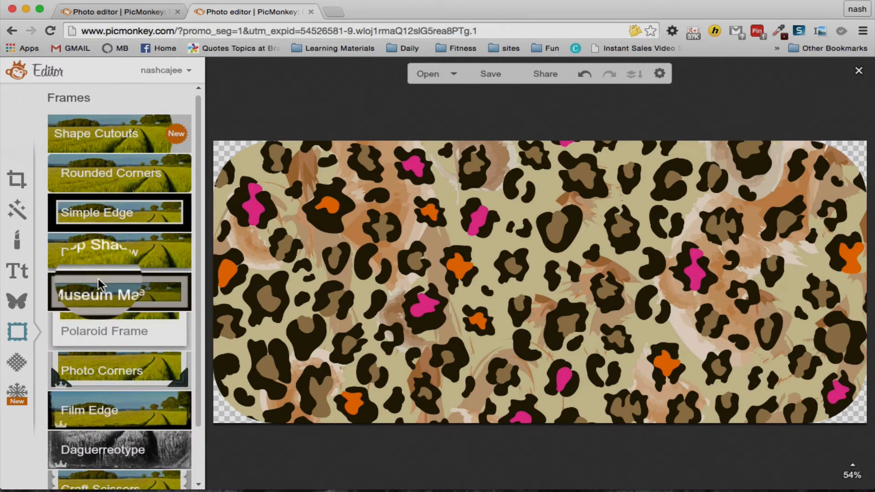
Add a black rectangle from the Geometric overlays to the animal print banner.
left_click(17, 305)
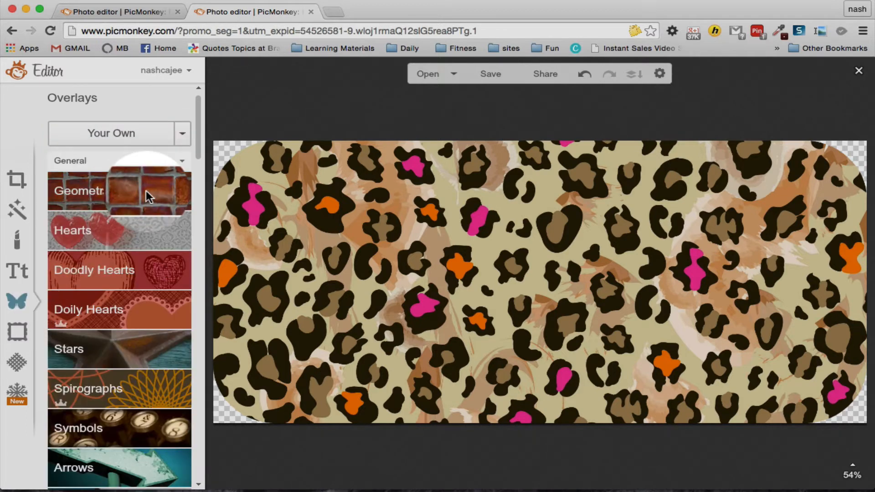
left_click(146, 190)
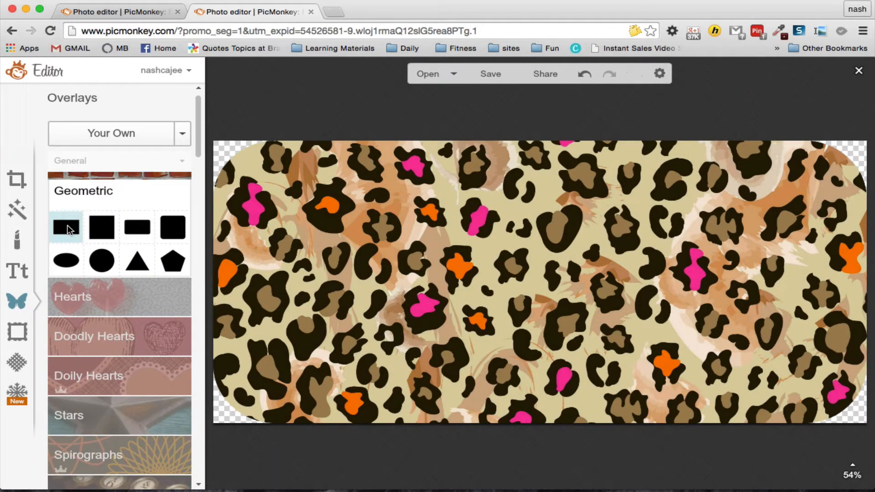
left_click(67, 228)
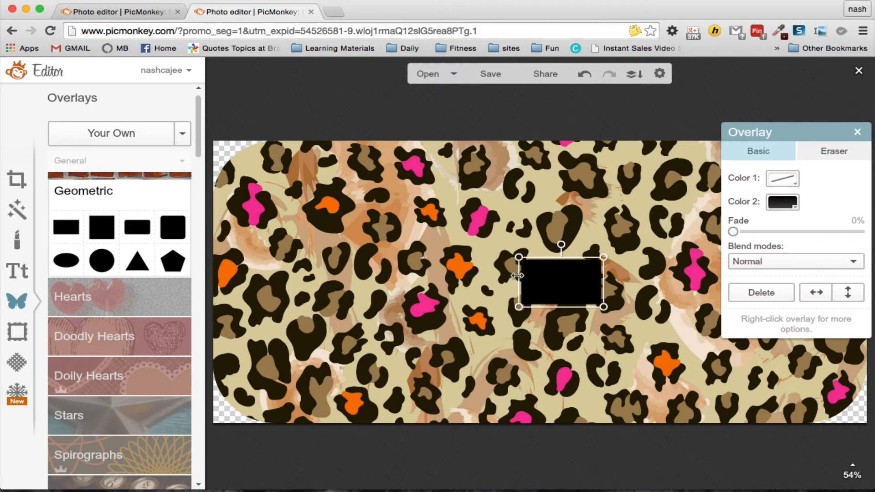
Stretch the black rectangle into a horizontal band across the full width of the banner.
left_click_drag(519, 277, 184, 282)
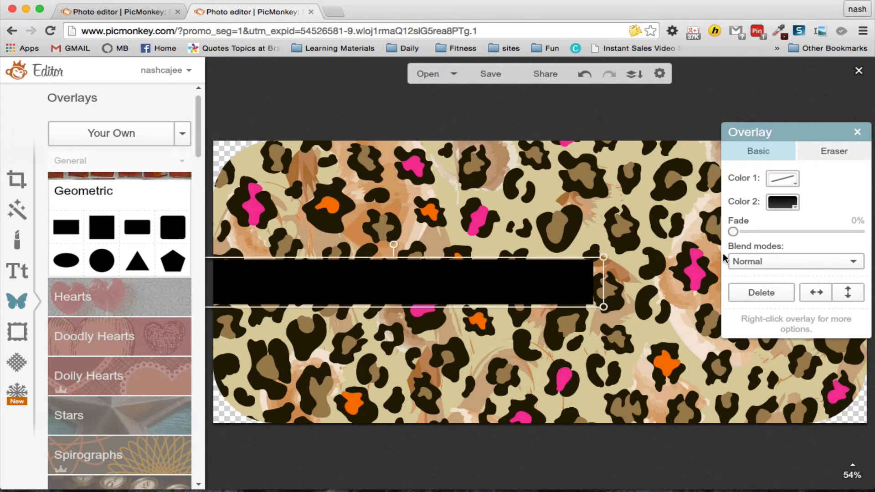
left_click_drag(825, 133, 324, 67)
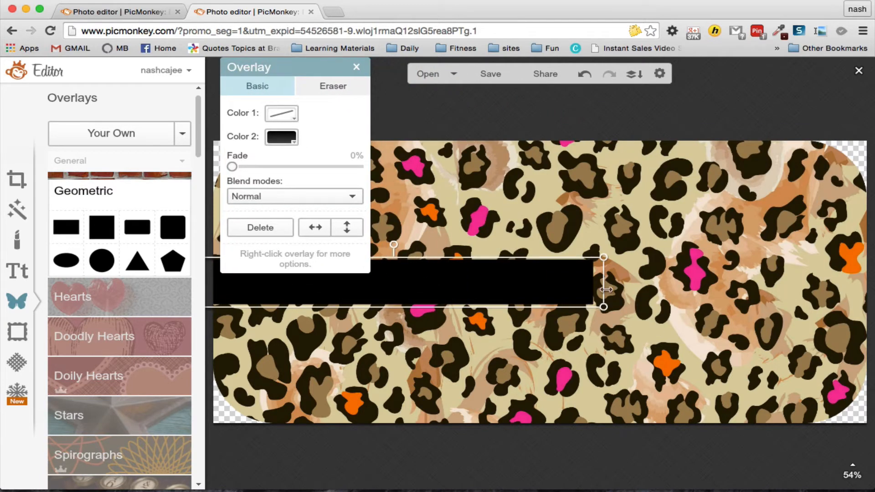
left_click_drag(599, 283, 870, 279)
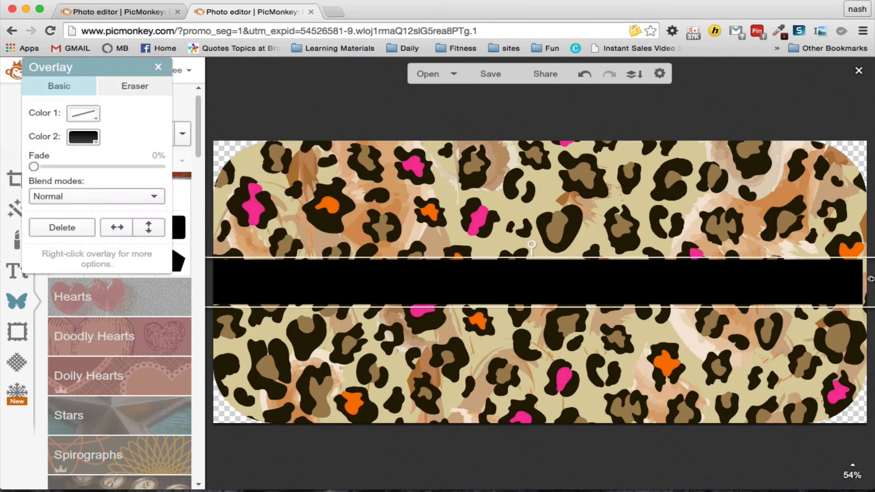
left_click(680, 457)
left_click(621, 290)
left_click(567, 452)
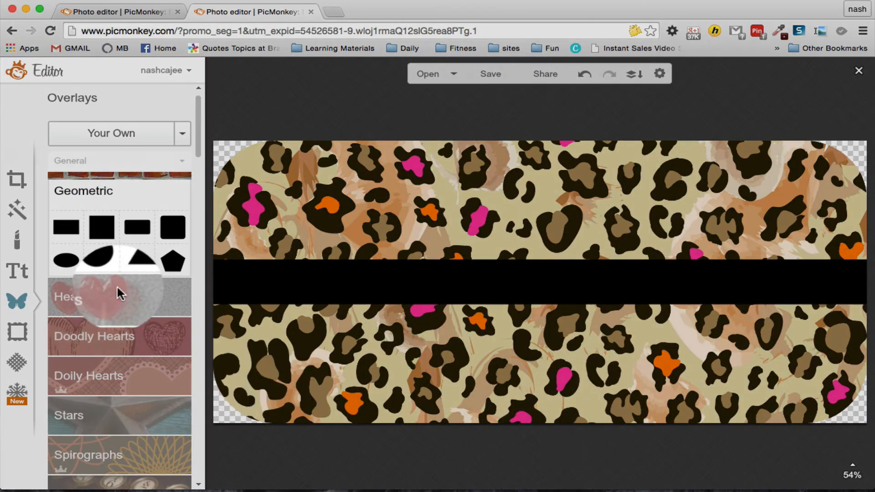
Add a black circle from the Geometric overlays, enlarge it and place it over the middle of the band.
left_click(97, 255)
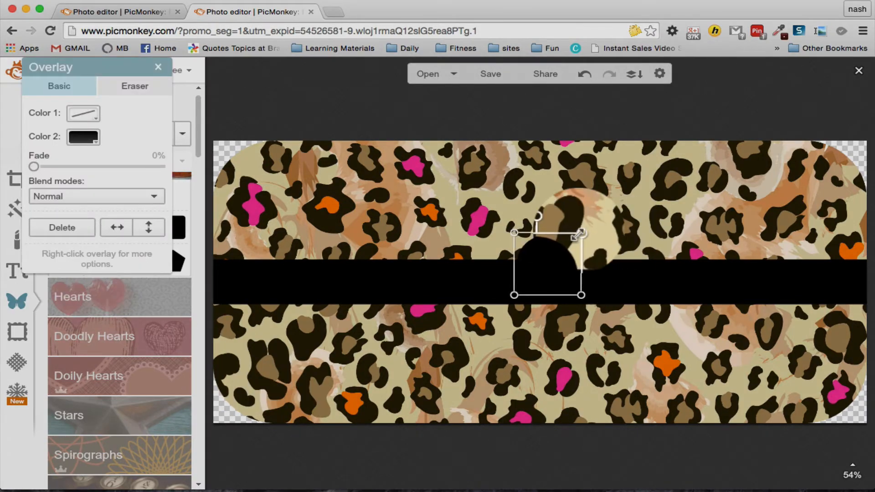
left_click_drag(579, 234, 702, 143)
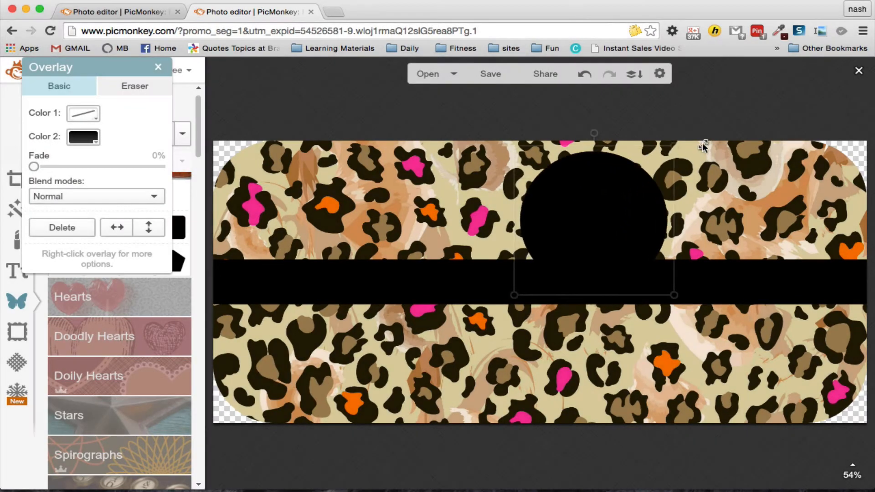
left_click_drag(514, 296, 404, 397)
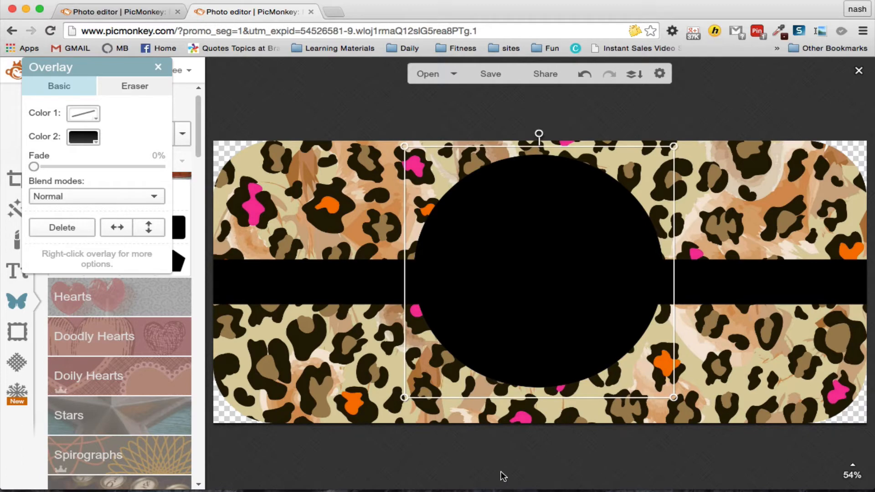
left_click_drag(554, 226, 569, 240)
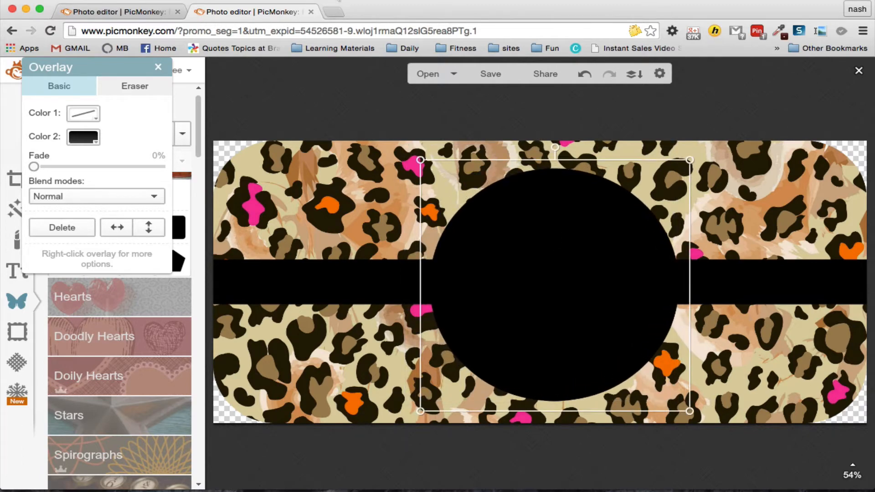
Compare with the finished banner, then enlarge the black circle to nearly the banner's full height and centre it on the band.
left_click(144, 18)
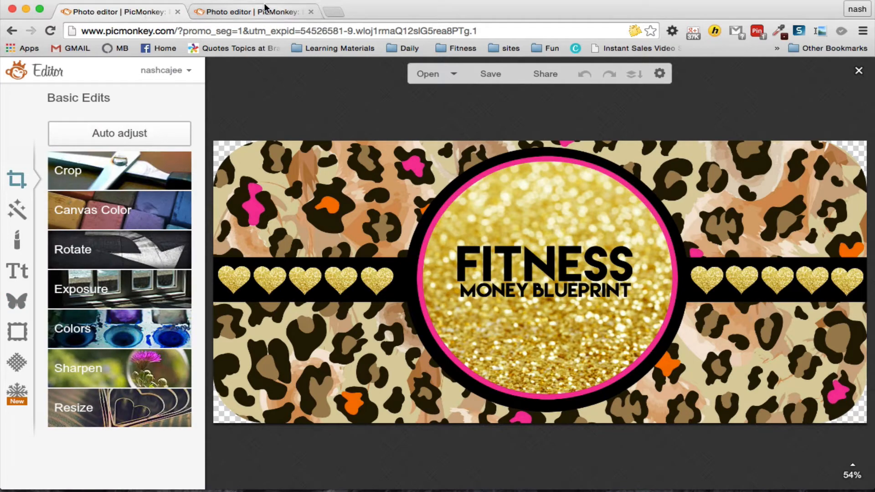
left_click(265, 14)
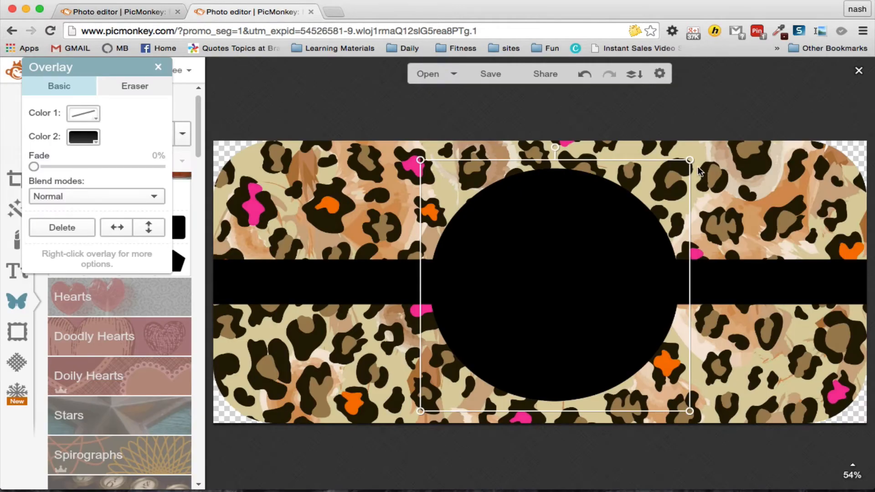
left_click_drag(689, 159, 732, 127)
left_click(511, 474)
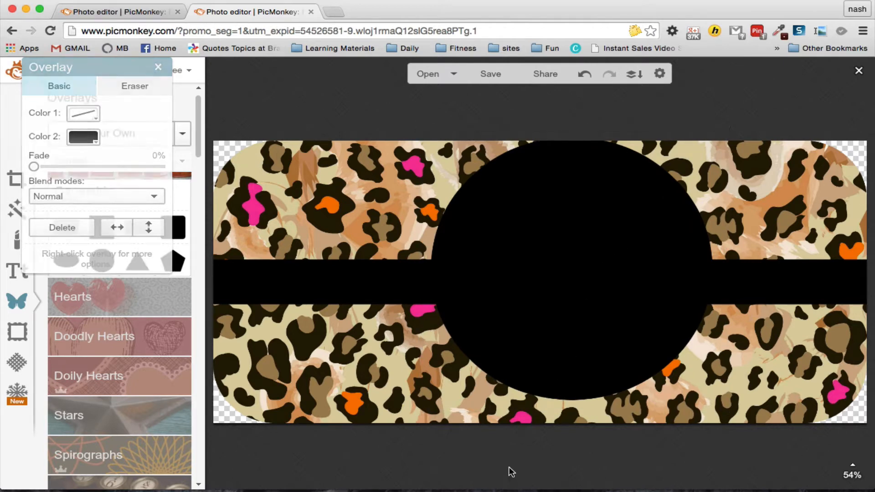
left_click_drag(537, 287, 514, 298)
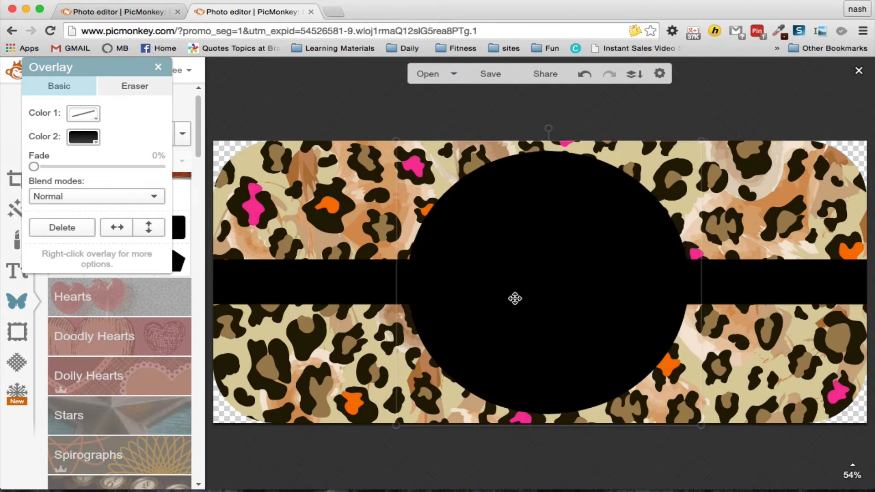
left_click(357, 464)
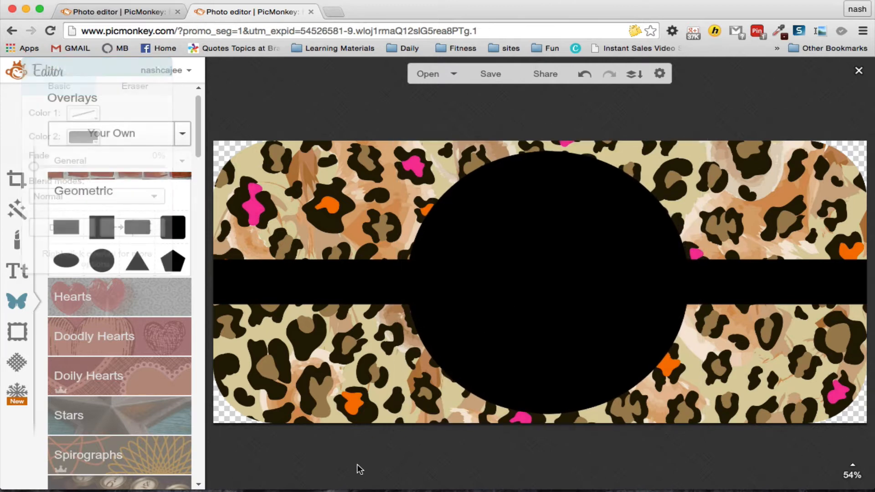
Duplicate the black circle and recolour the copy with the pink sampled from the animal print.
left_click(529, 297)
right_click(528, 297)
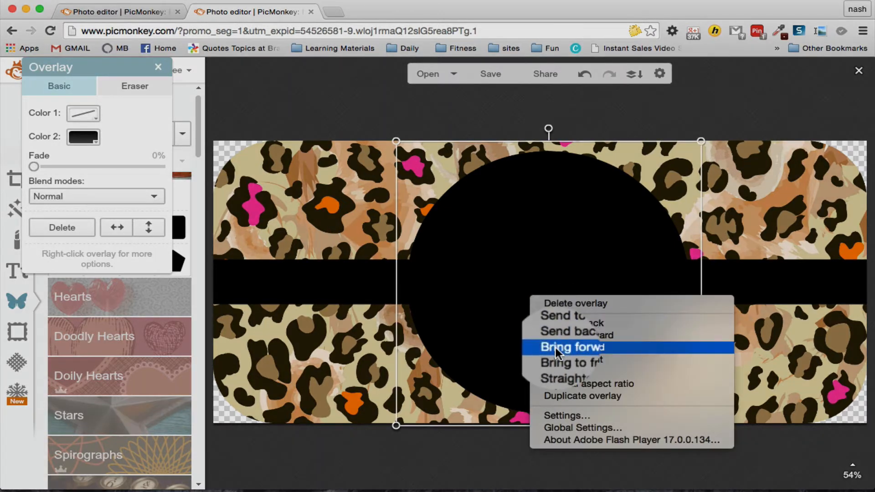
left_click(555, 395)
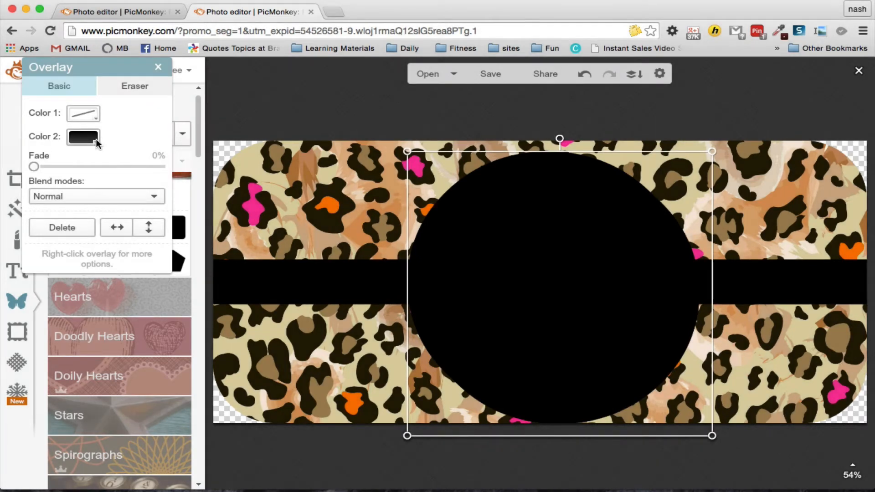
left_click(96, 139)
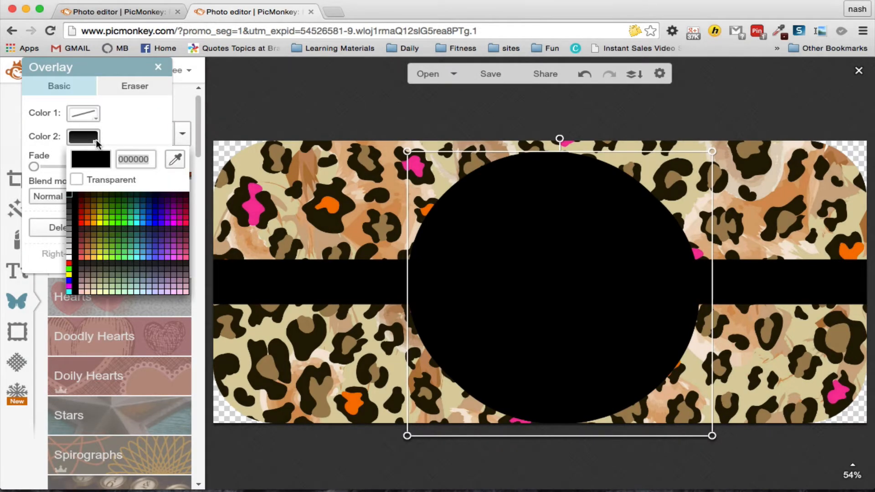
left_click(171, 160)
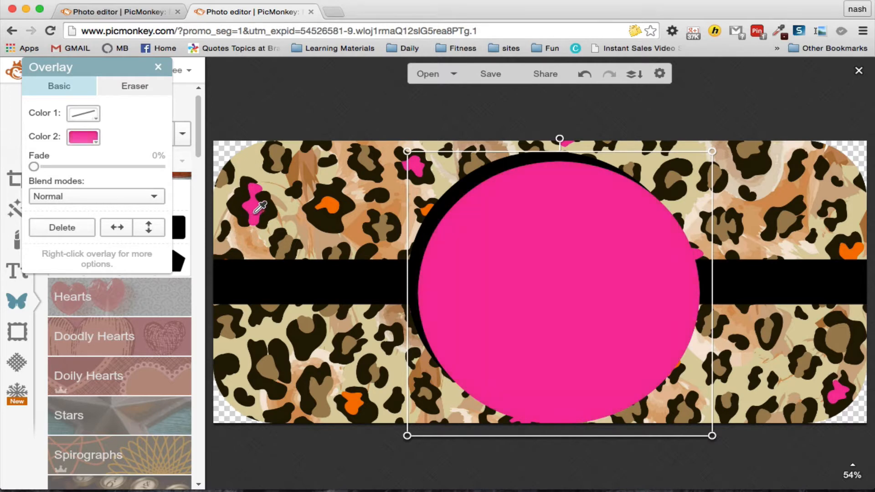
left_click(306, 449)
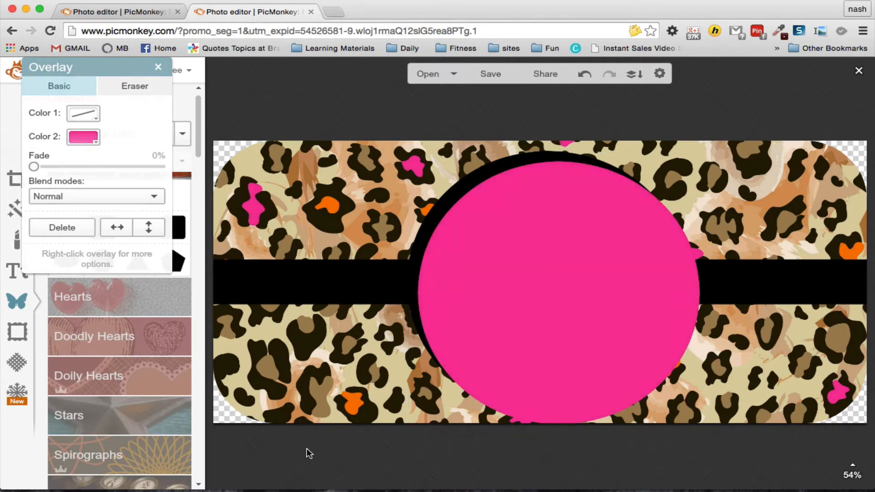
Shrink the pink circle slightly and nudge it into the centre of the black circle, leaving an even black ring.
left_click(537, 356)
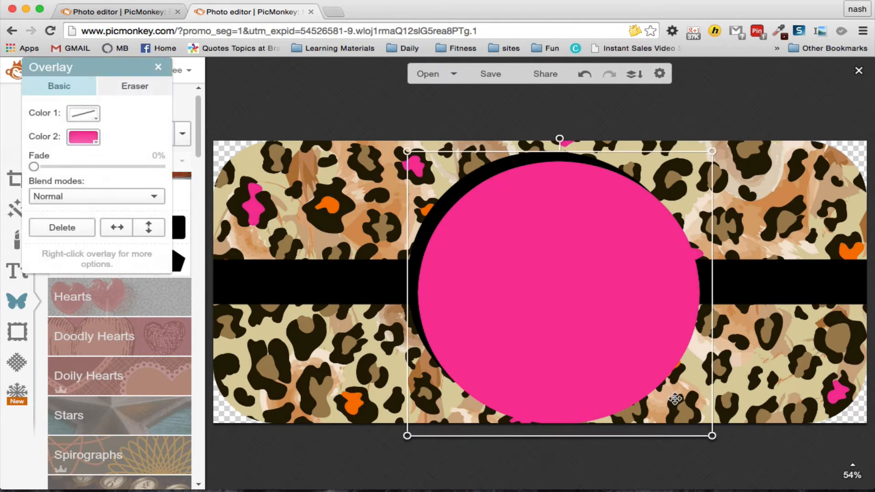
left_click_drag(710, 436, 691, 416)
left_click(606, 448)
left_click(559, 312)
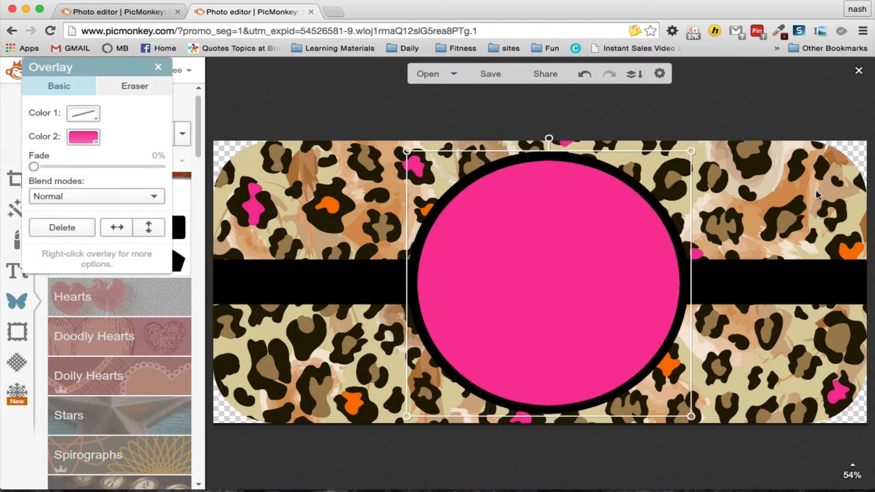
key("Up")
key("Up")
key("Left")
key("Left")
key("Right")
key("Right")
key("Right")
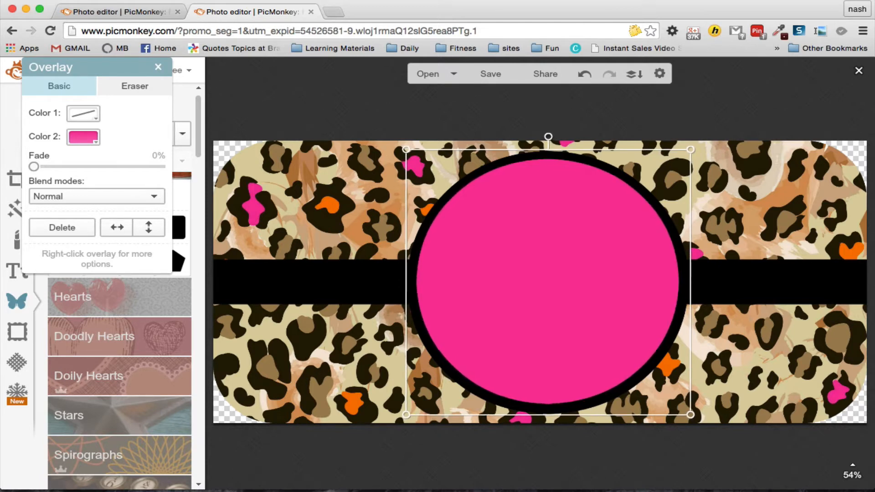
left_click(677, 452)
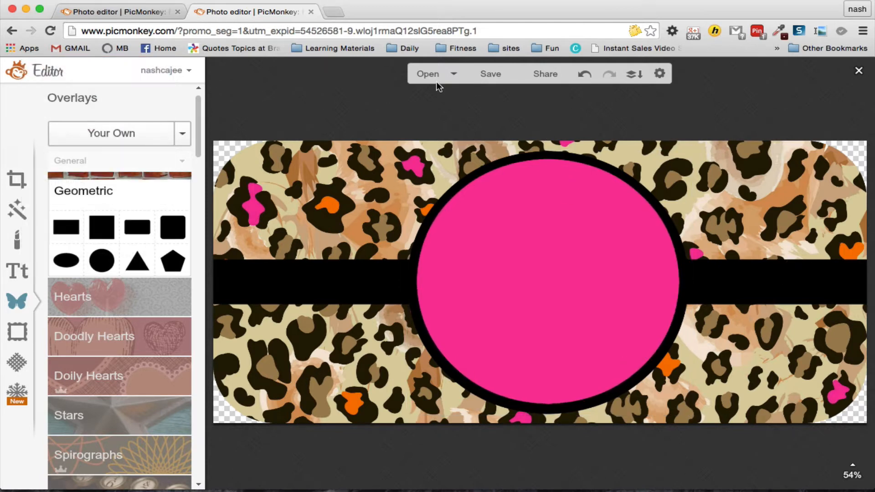
Add glitter_circle_1.png from the computer as an overlay of your own.
left_click(183, 133)
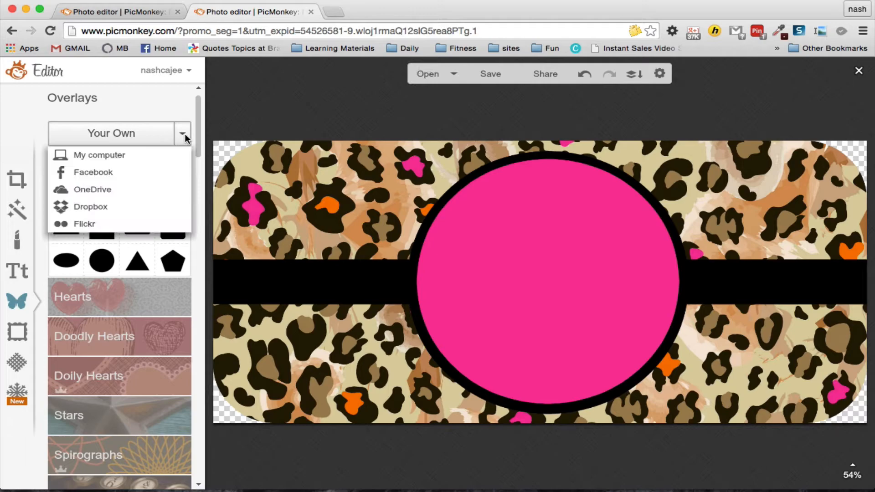
left_click(144, 158)
left_click(239, 375)
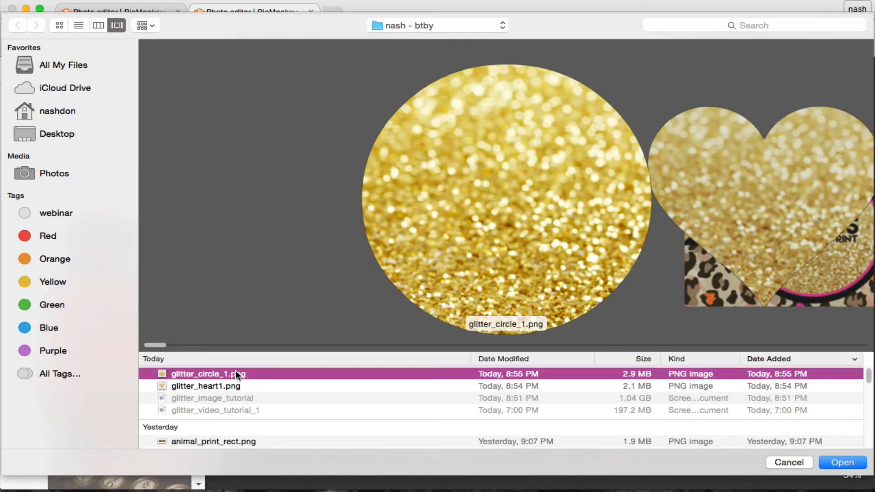
left_click(841, 462)
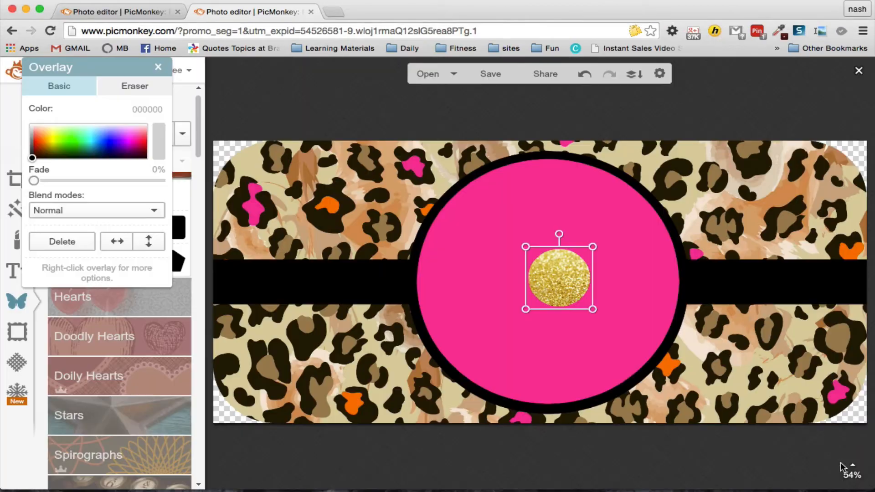
Enlarge the glitter circle and fit it over the pink circle so only a thin pink ring shows around it.
left_click_drag(592, 245, 815, 79)
left_click_drag(656, 221, 535, 333)
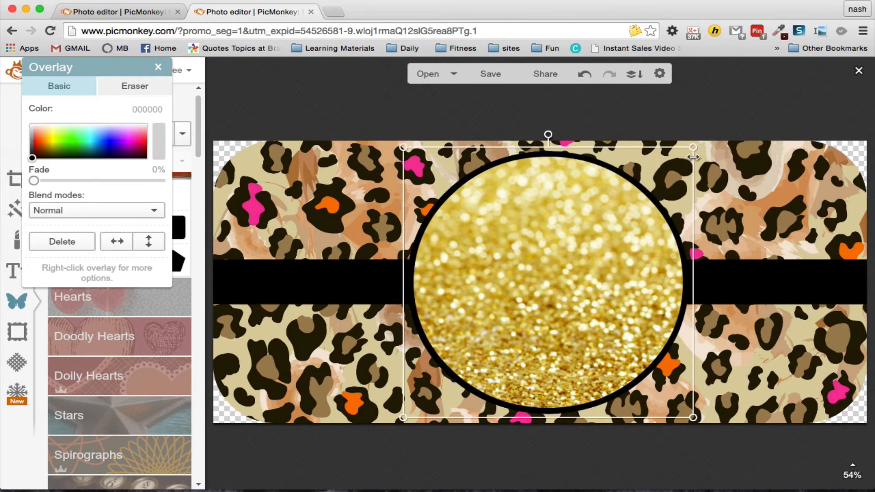
left_click_drag(693, 148, 678, 160)
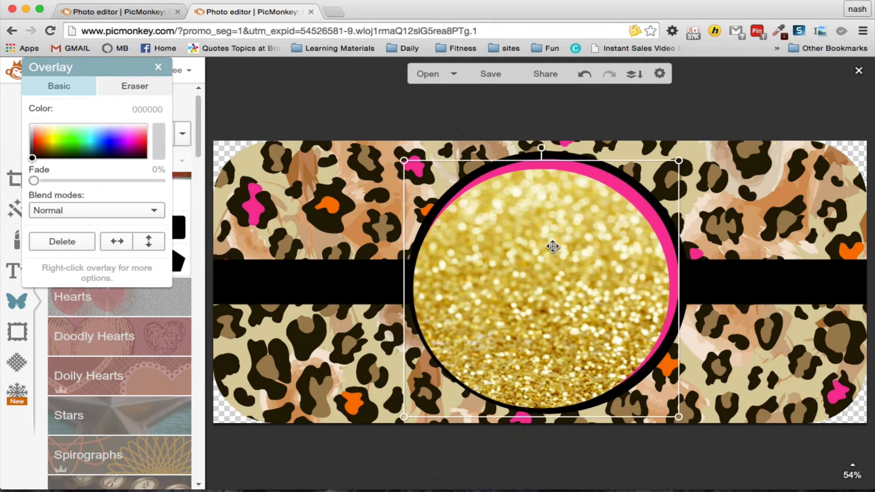
left_click_drag(551, 250, 557, 242)
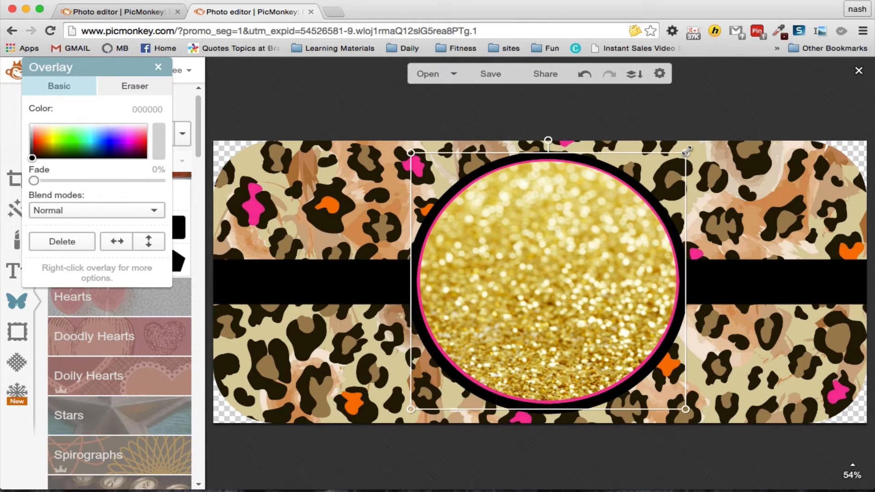
left_click_drag(687, 151, 682, 156)
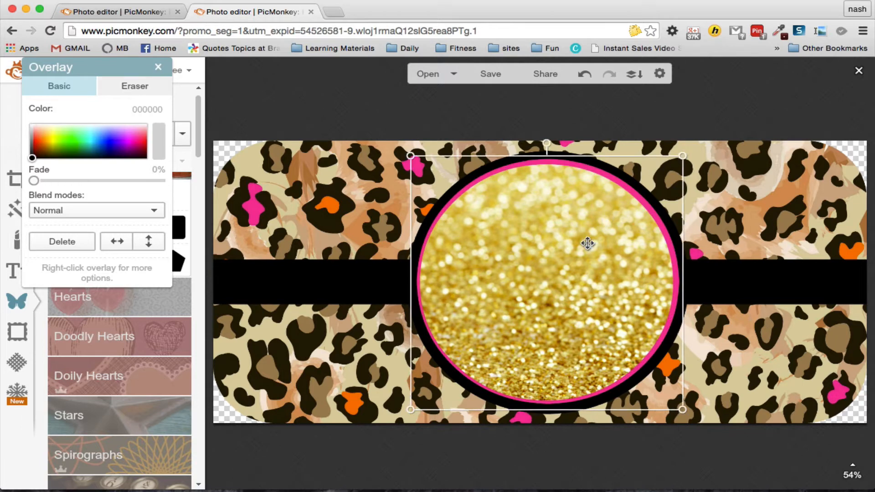
left_click(568, 465)
Nudge the glitter circle right and up to centre it within the pink ring, and compare with the finished banner.
left_click(550, 362)
key("Right")
key("Right")
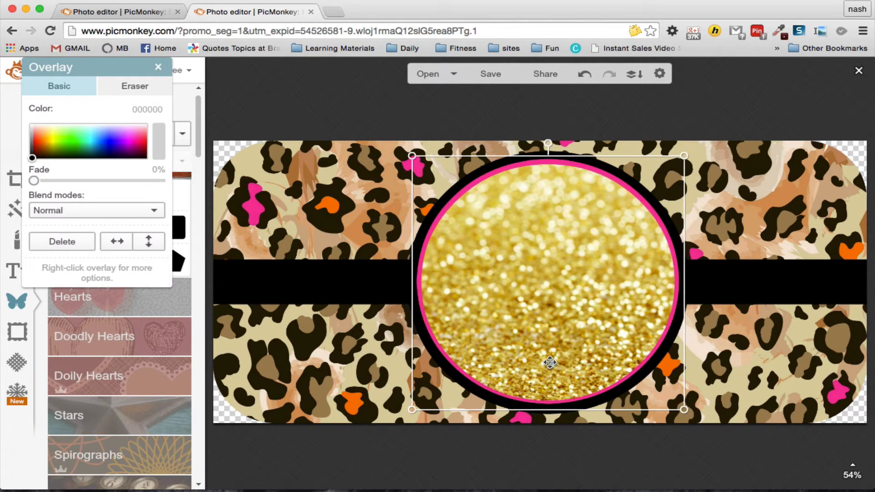
key("Up")
key("Up")
key("Up")
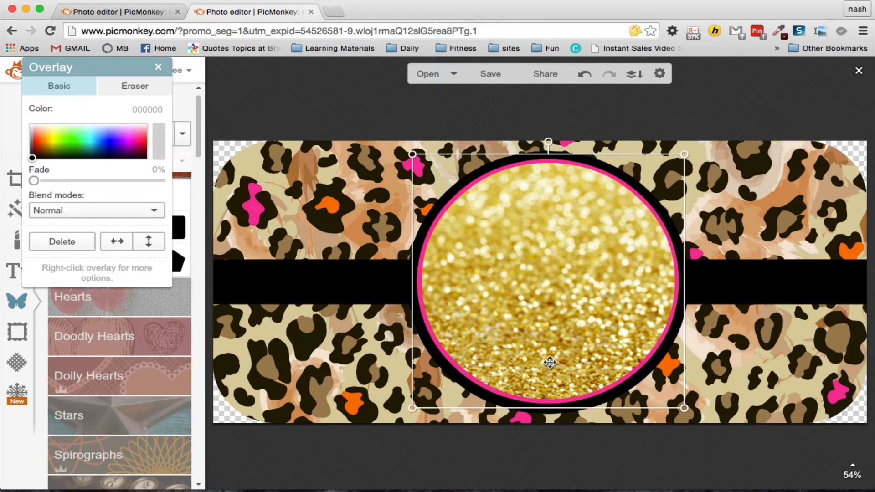
key("Down")
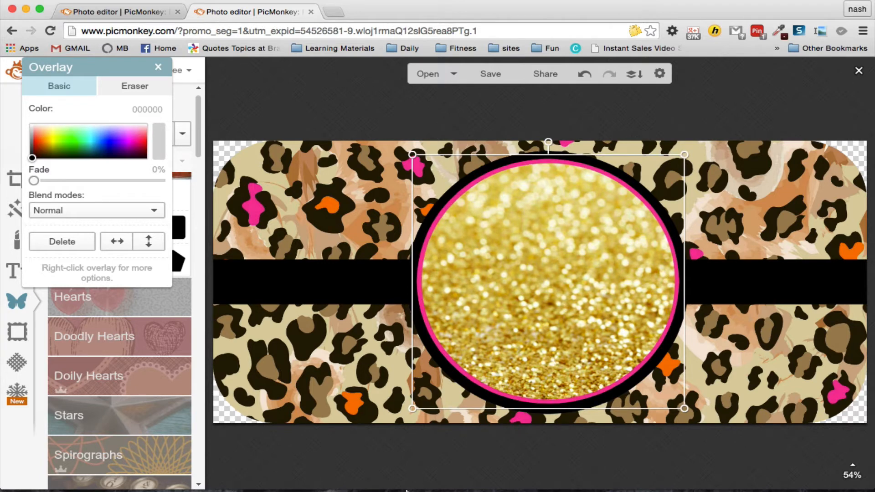
left_click(409, 461)
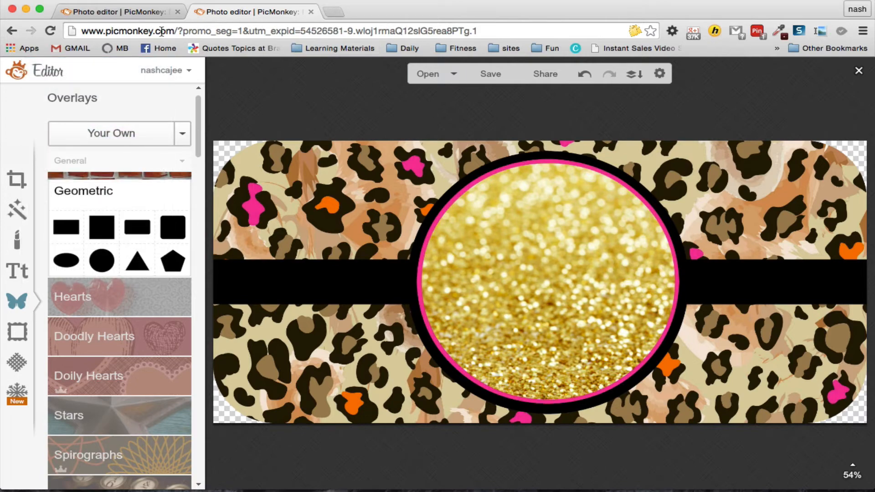
left_click(136, 14)
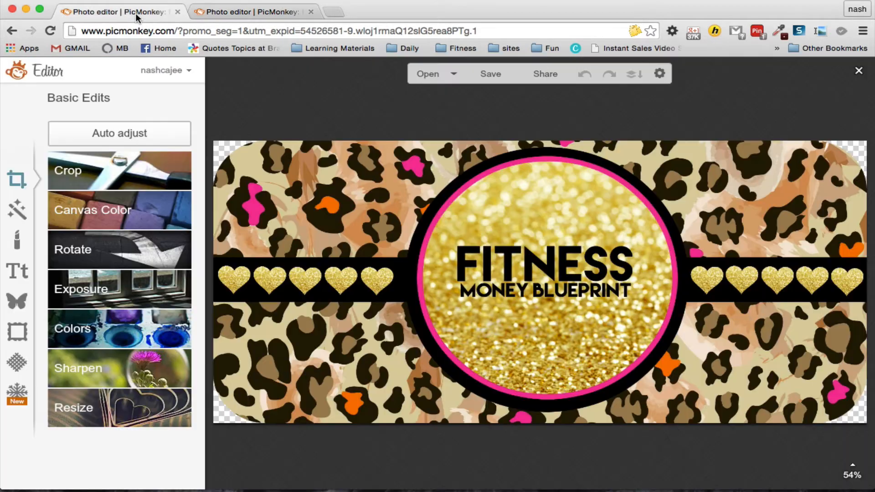
left_click(233, 12)
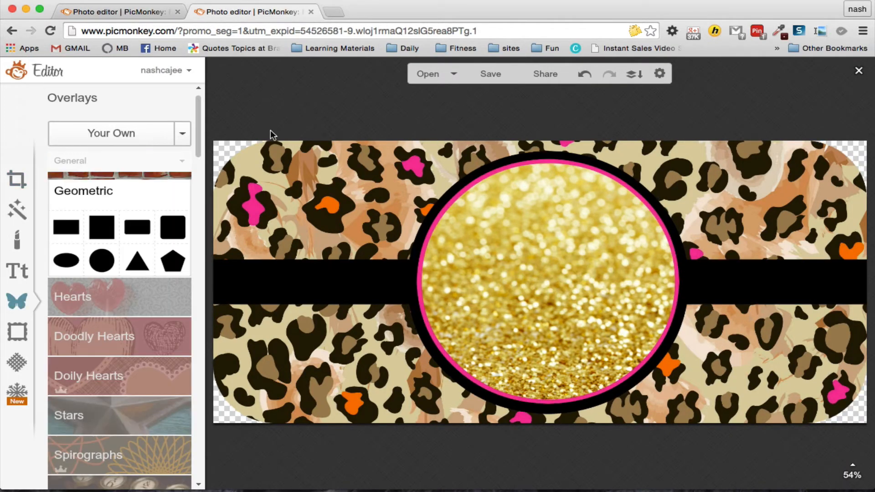
Add the gold glitter heart from the computer as an overlay and shrink it to fit inside the left end of the black band.
left_click(182, 138)
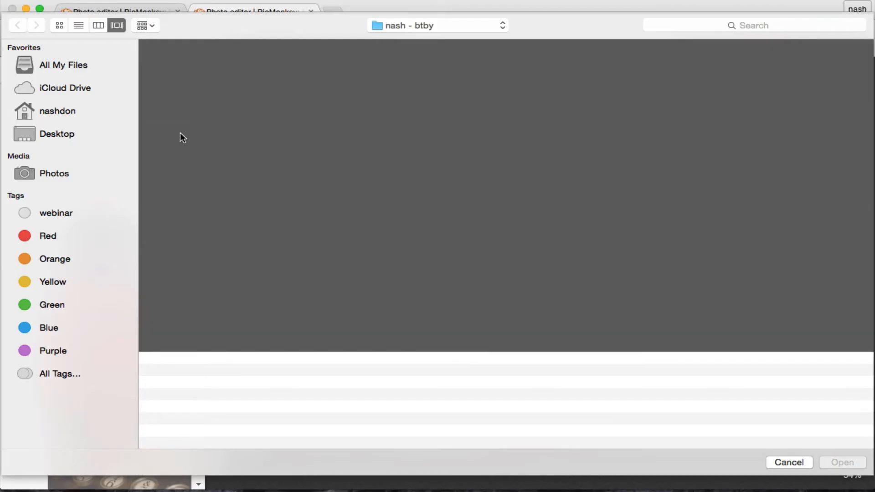
left_click(217, 385)
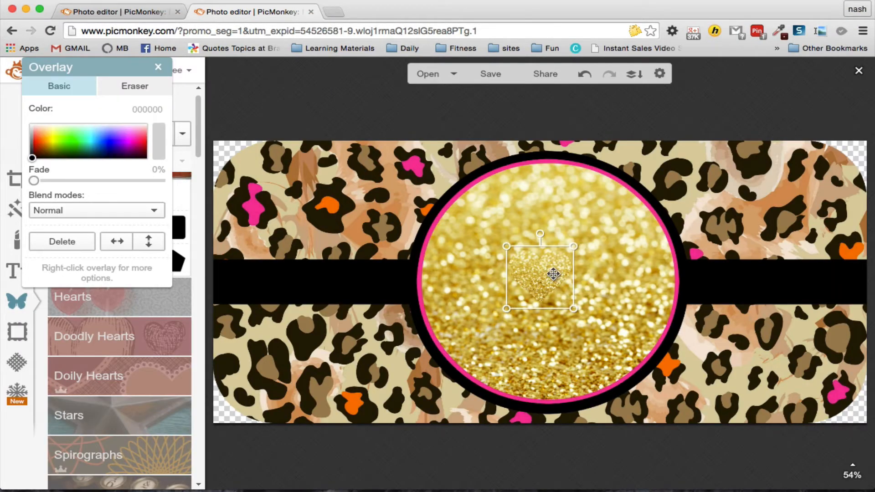
left_click_drag(553, 272, 259, 279)
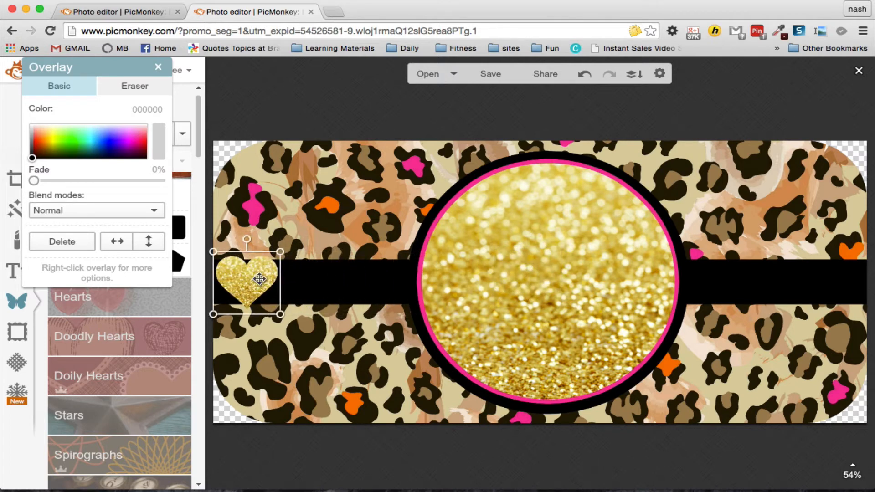
left_click_drag(278, 313, 240, 274)
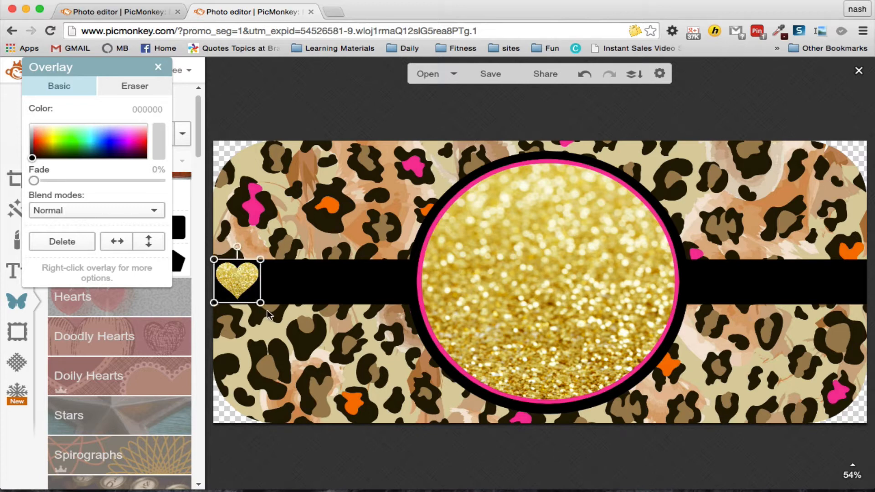
left_click_drag(261, 304, 254, 300)
left_click(238, 274)
Duplicate the glitter heart twice and line up the copies beside it as the second and third hearts on the band.
right_click(239, 273)
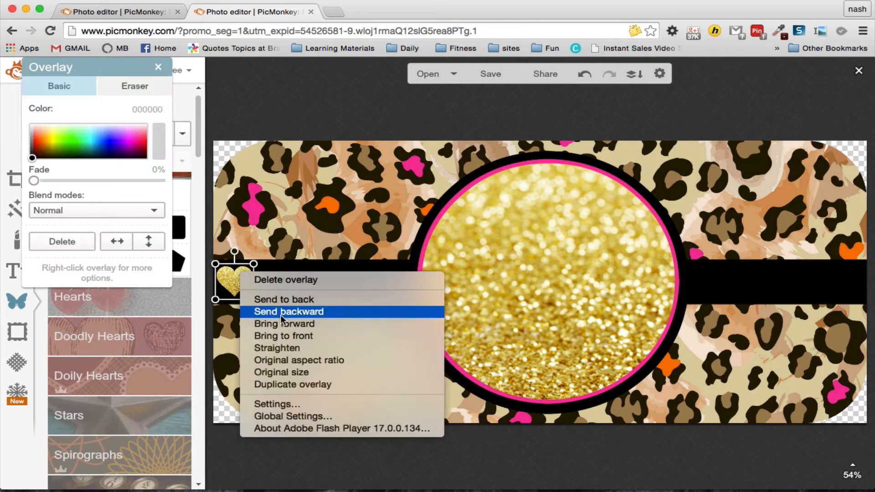
left_click(294, 384)
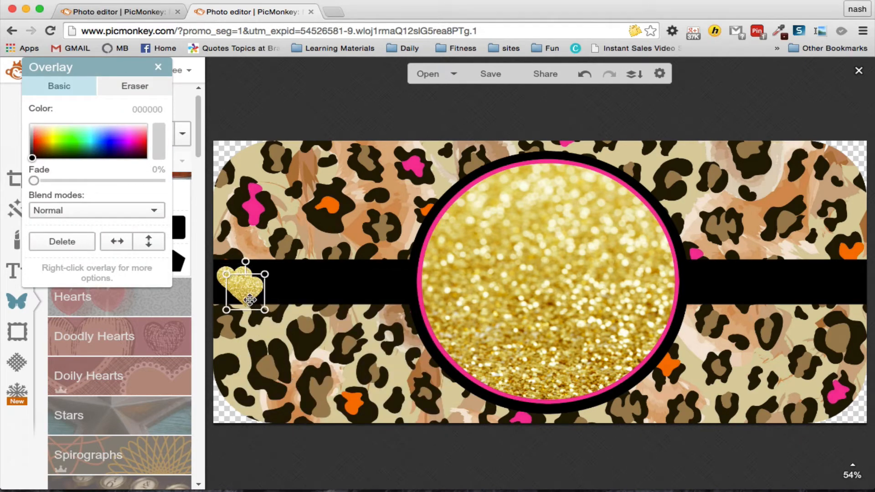
left_click_drag(245, 290, 272, 281)
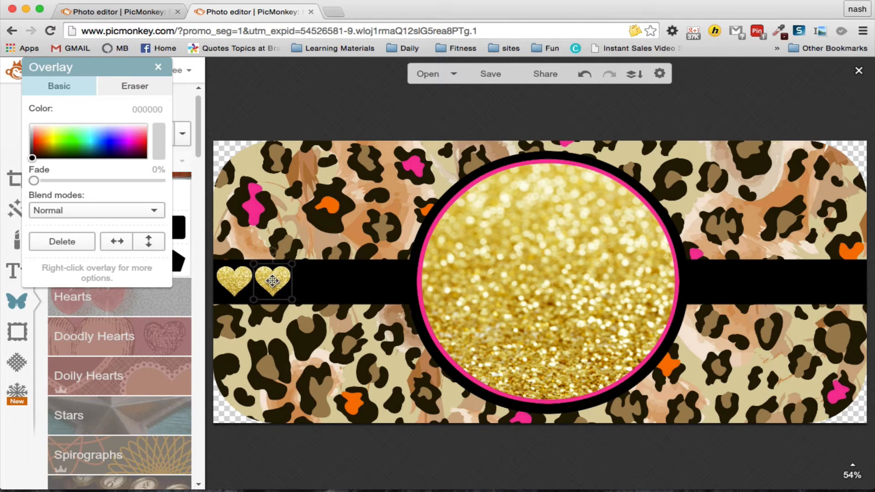
right_click(272, 282)
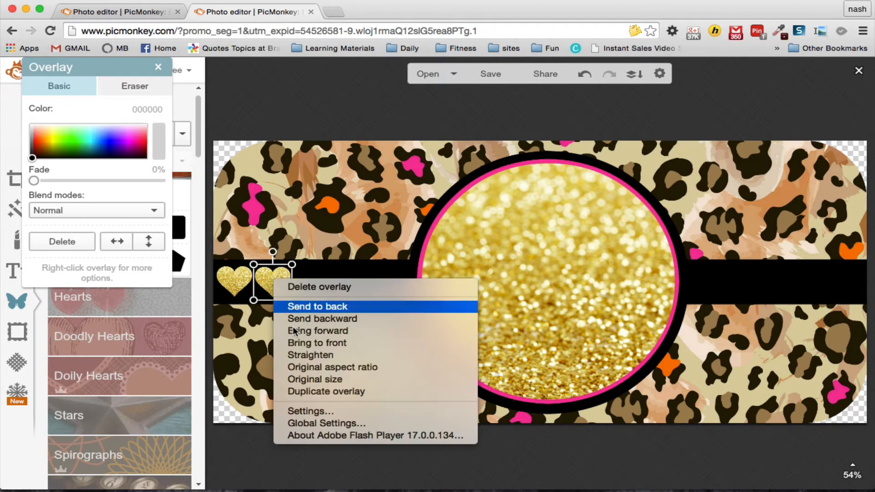
left_click(307, 390)
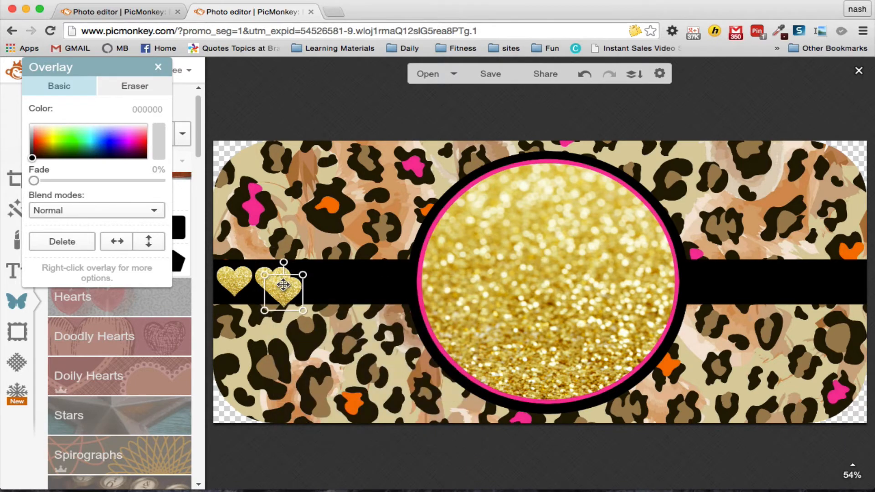
left_click_drag(283, 284, 308, 275)
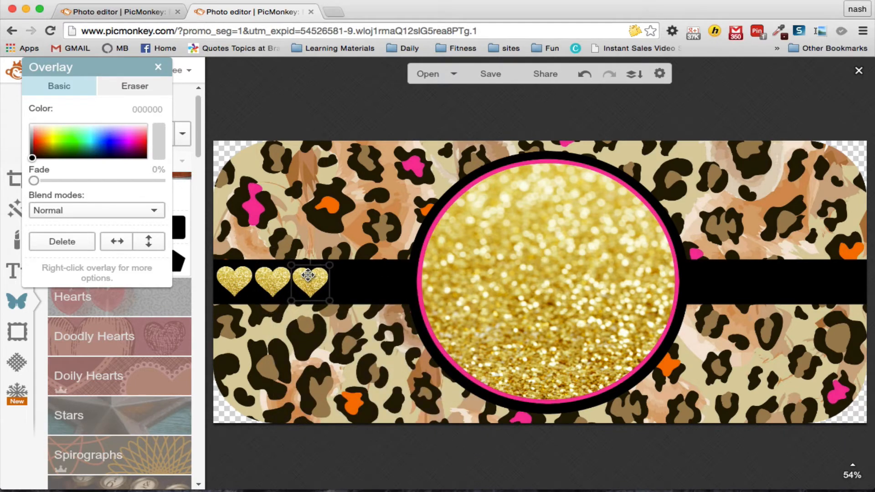
Duplicate the heart two more times to complete a row of five between the band's left end and the circle.
right_click(307, 274)
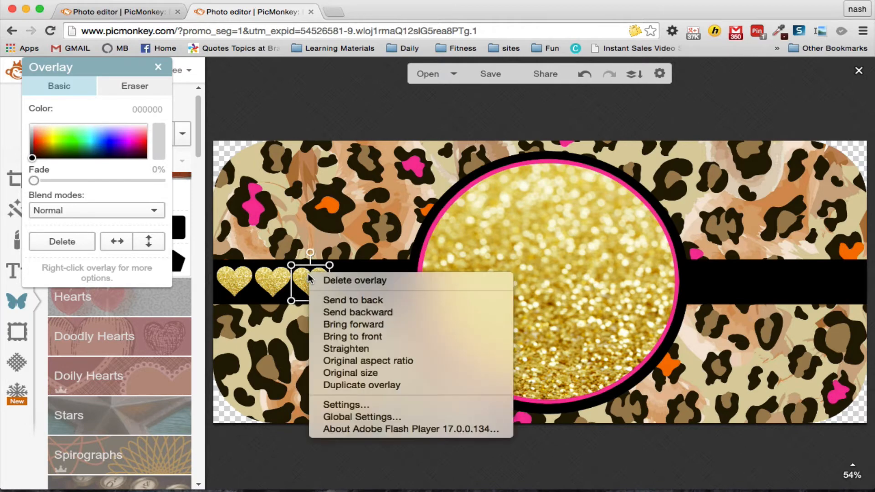
left_click(347, 385)
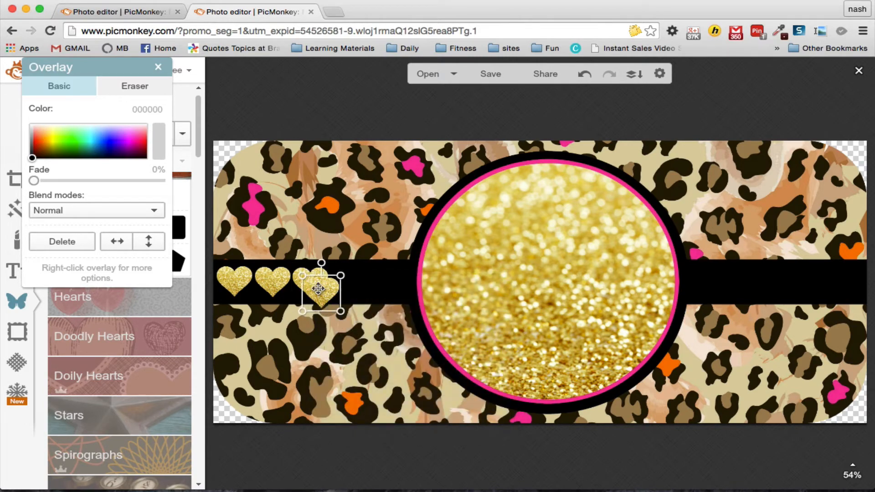
left_click_drag(318, 288, 345, 277)
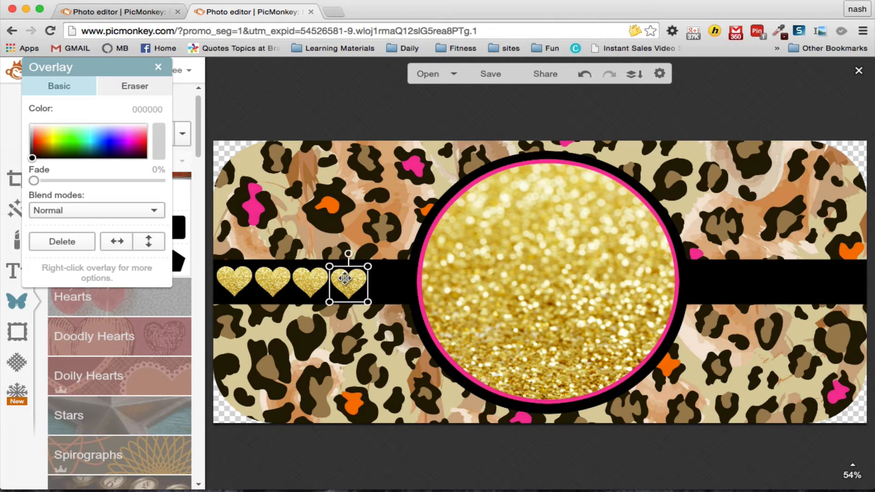
right_click(345, 277)
left_click(371, 390)
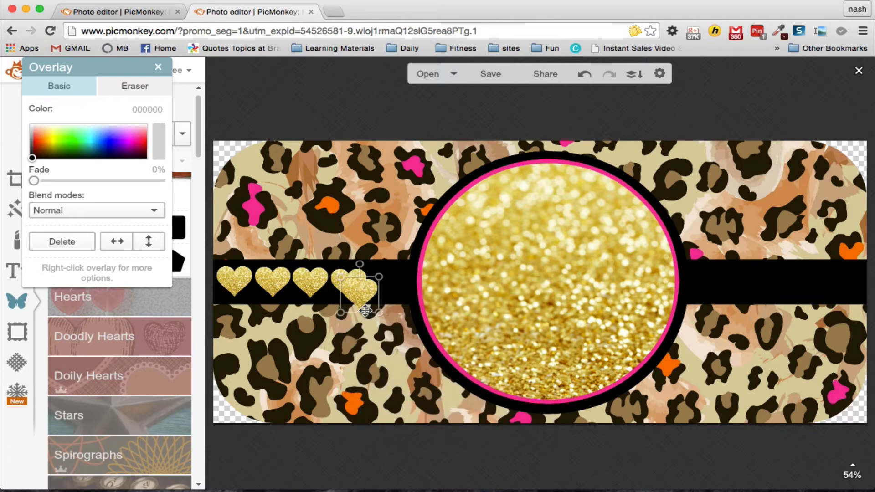
left_click_drag(355, 284, 381, 281)
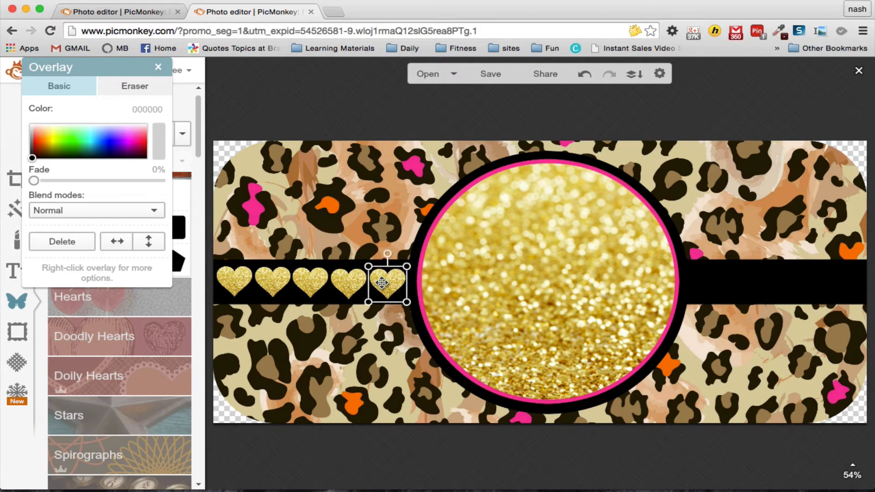
Duplicate the fifth heart onto the band just right of the circle and place another copy next to it.
right_click(381, 281)
left_click(428, 390)
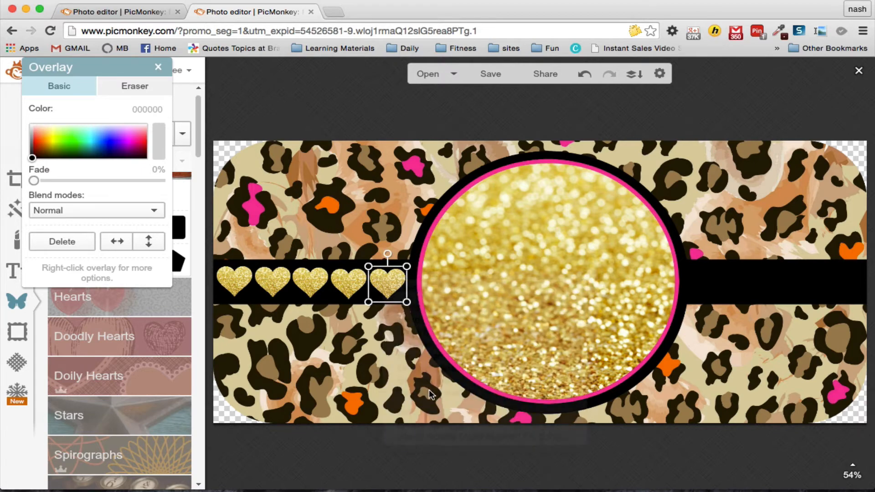
left_click_drag(387, 298, 703, 280)
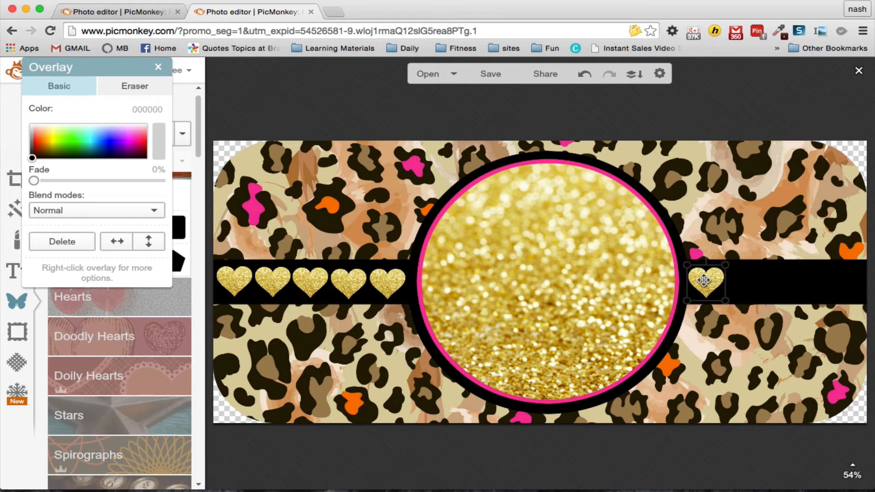
right_click(703, 281)
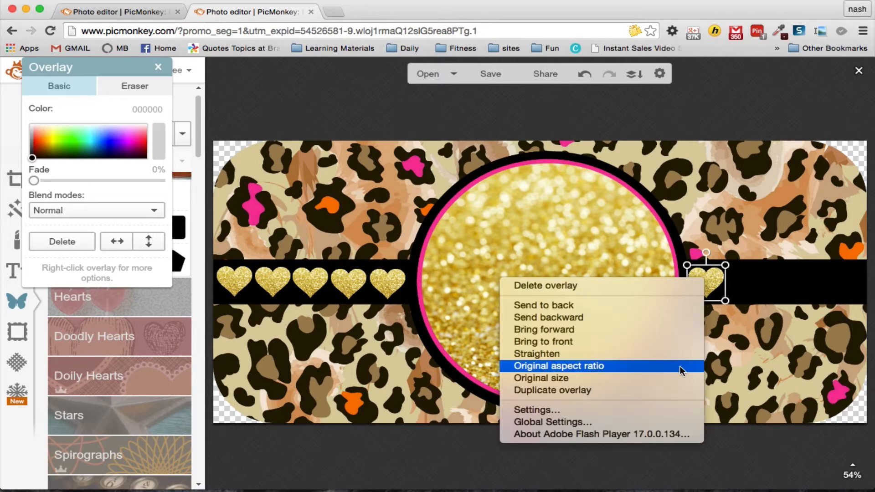
left_click(678, 391)
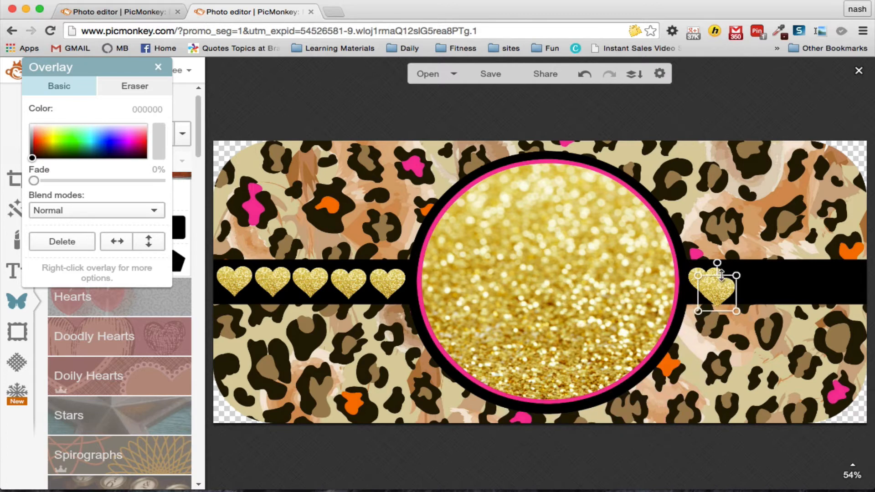
left_click_drag(709, 295, 738, 285)
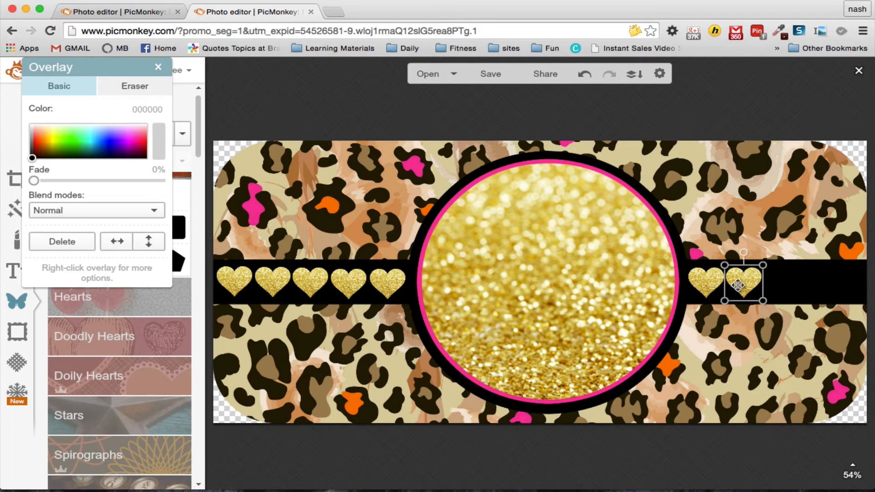
Duplicate the heart twice more to add the third and fourth hearts right of the circle, evenly spaced on the band.
right_click(732, 288)
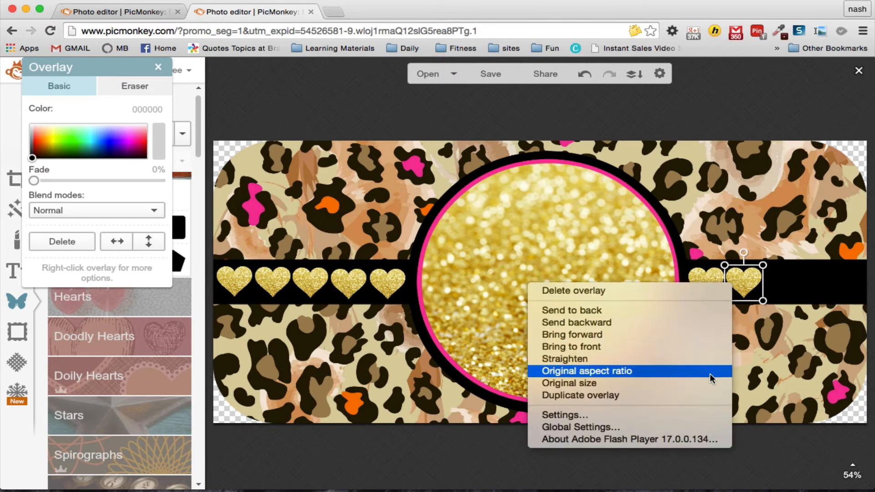
left_click(707, 395)
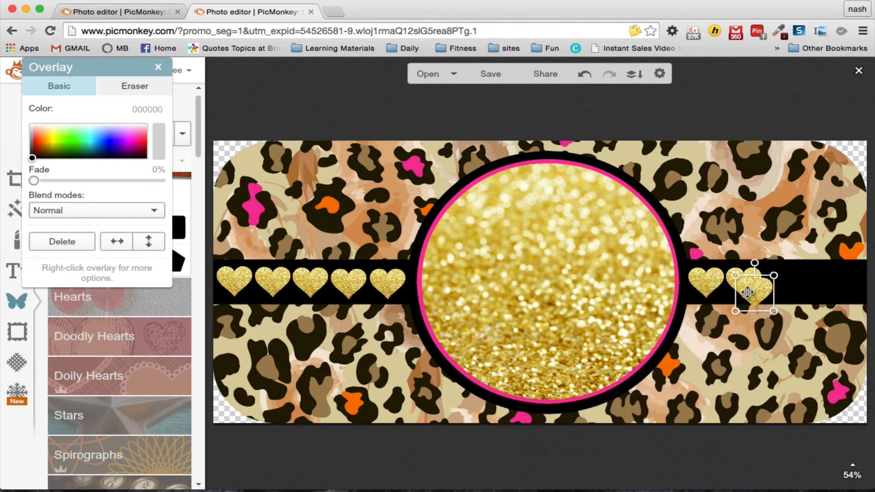
left_click_drag(747, 285, 777, 282)
right_click(777, 281)
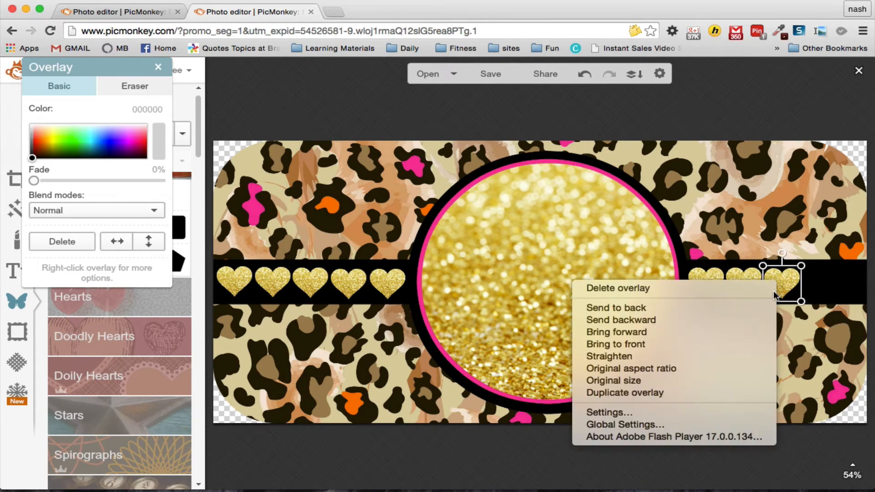
left_click(742, 392)
left_click_drag(782, 281, 821, 282)
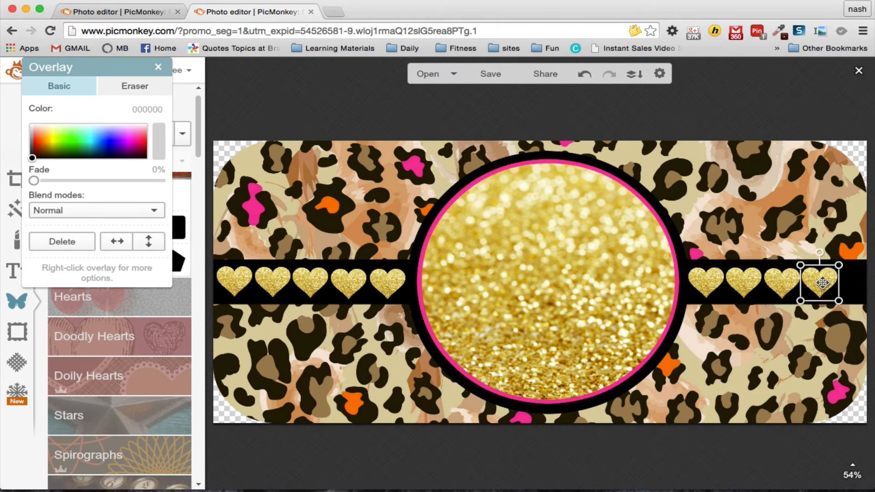
Duplicate one more heart to the far right end of the band and compare the row with the finished banner.
right_click(821, 282)
left_click(780, 392)
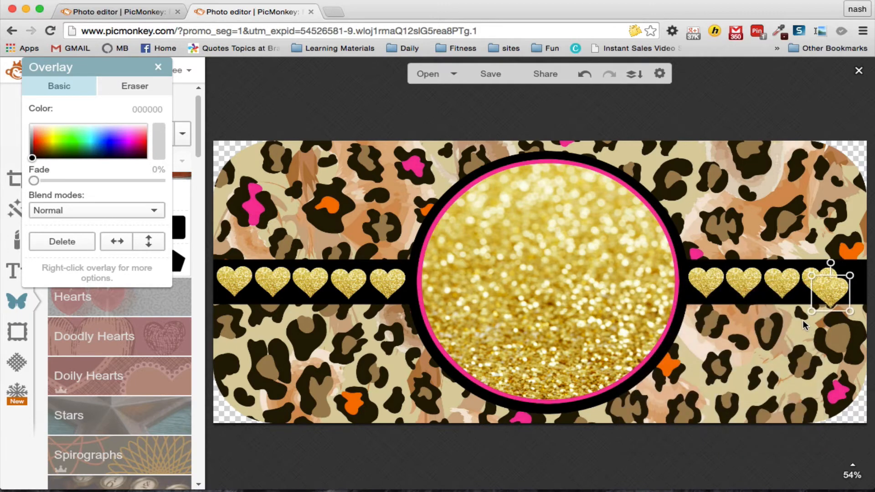
left_click_drag(830, 288, 862, 282)
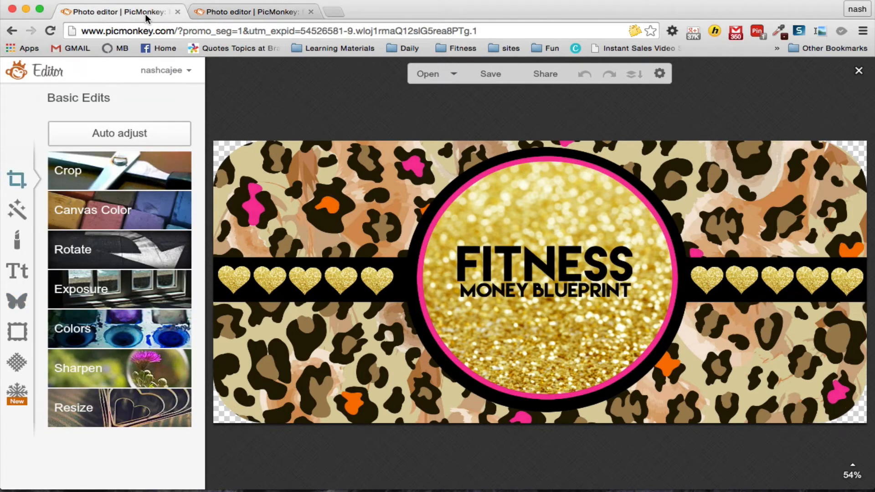
left_click(263, 13)
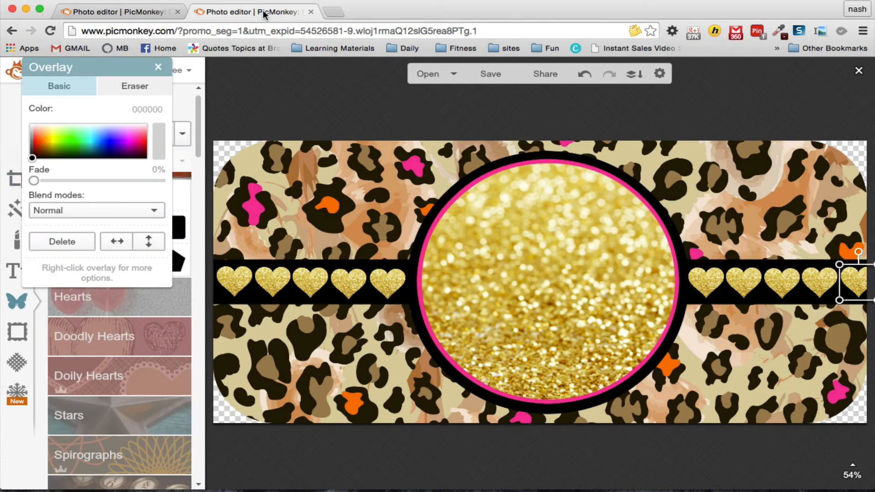
Nudge the five hearts right of the circle slightly left so the last one fits better, and return to the overlays.
left_click(709, 287)
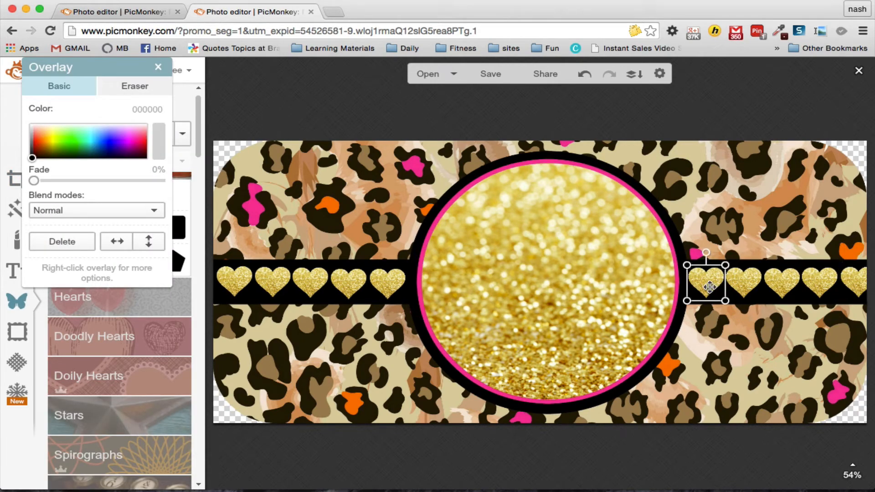
key("Left")
key("Left")
key("Left")
key("Left")
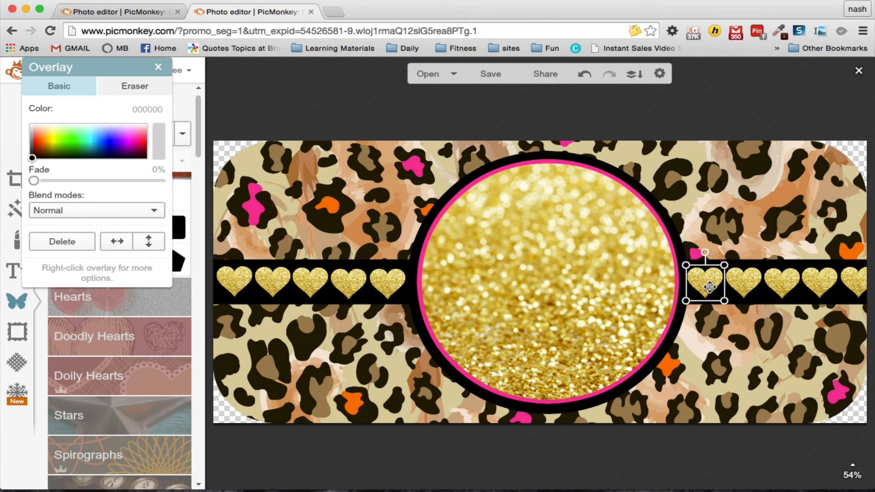
left_click(754, 278)
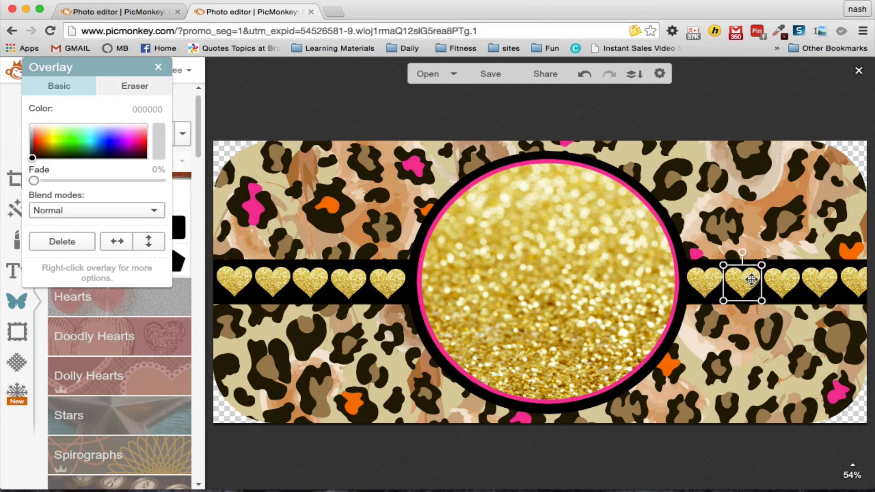
left_click(784, 279)
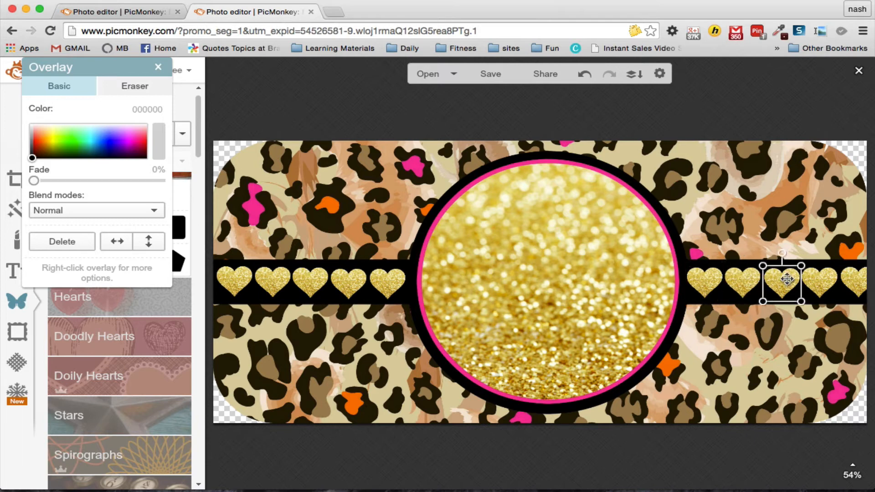
left_click(815, 278)
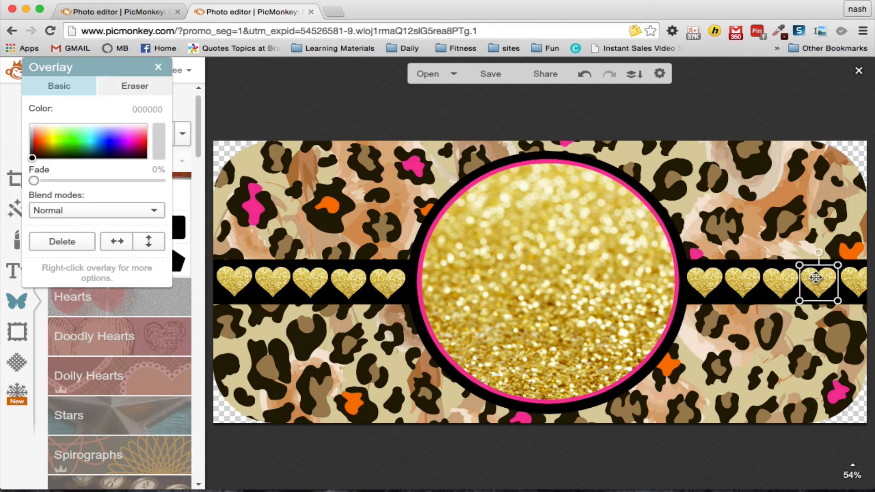
left_click(847, 280)
left_click_drag(848, 280, 845, 280)
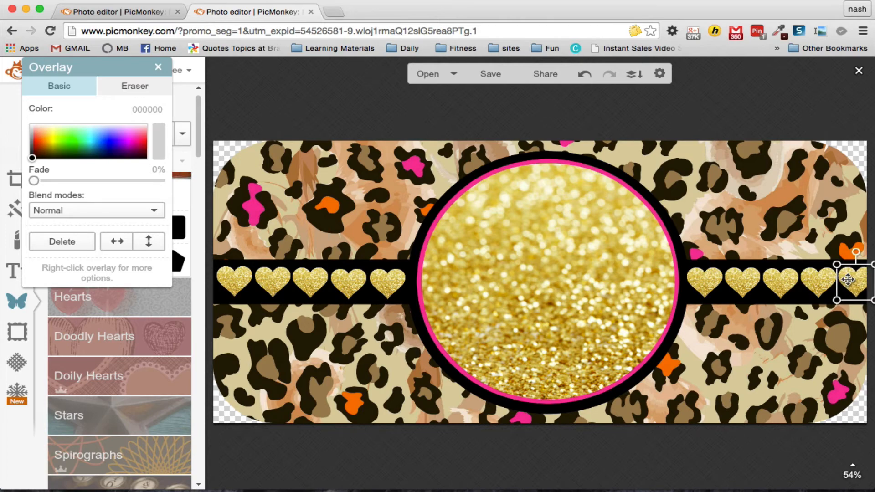
left_click(677, 452)
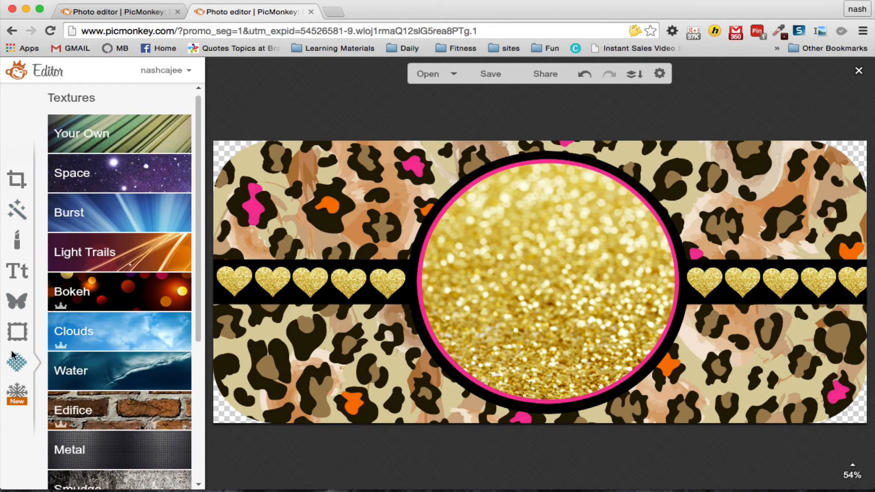
left_click(18, 305)
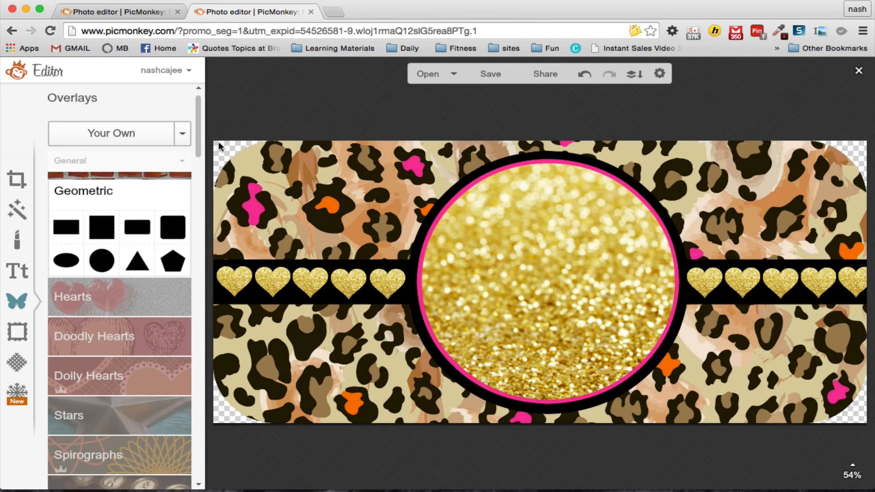
Add the Dashed & Lined overlay with two solid lines around a dashed one and colour it white (ffffff).
left_click_drag(199, 124, 189, 300)
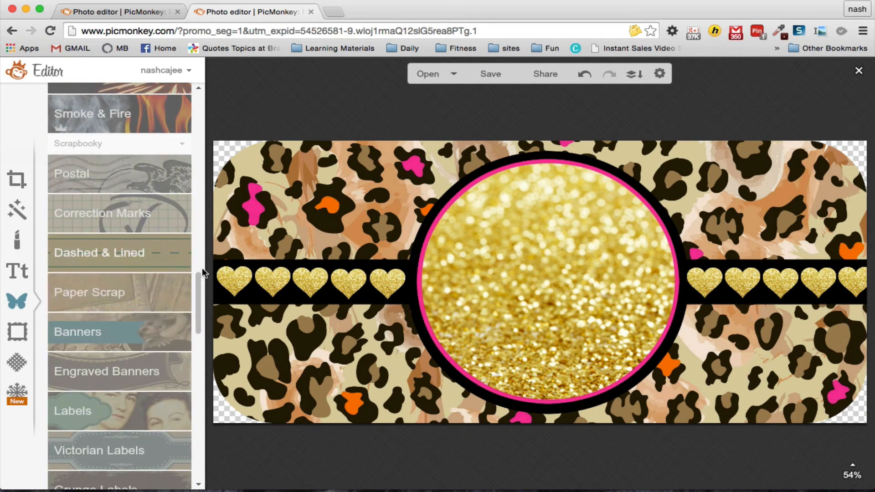
mouse_move(196, 280)
left_mouse_down()
mouse_move(192, 455)
mouse_move(192, 272)
left_mouse_up()
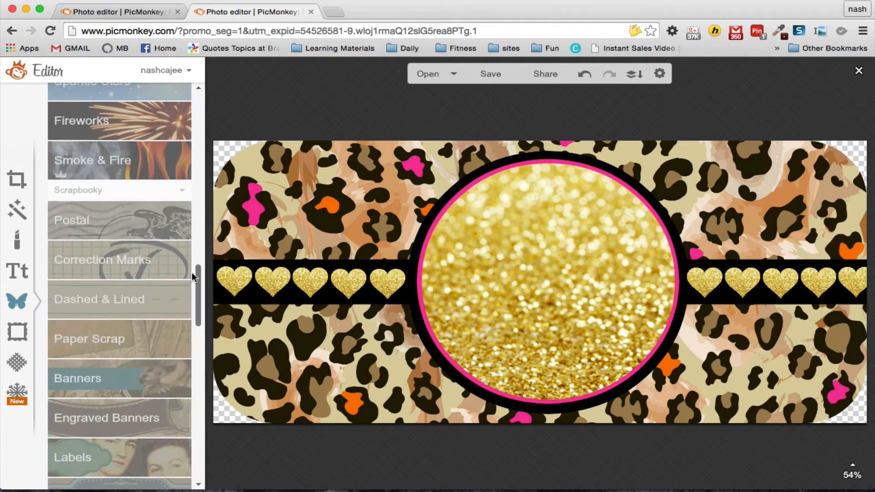
left_click(151, 261)
left_click(144, 330)
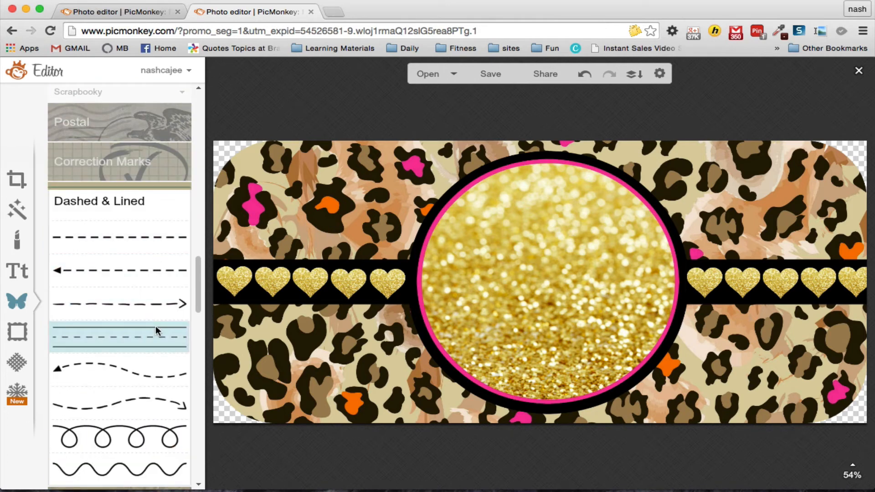
left_click(155, 326)
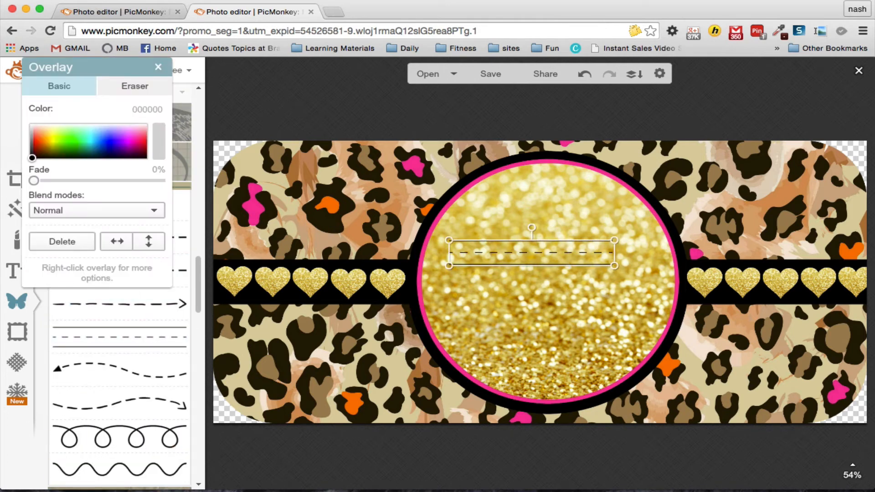
left_click(147, 109)
key("BackSpace")
key("Return")
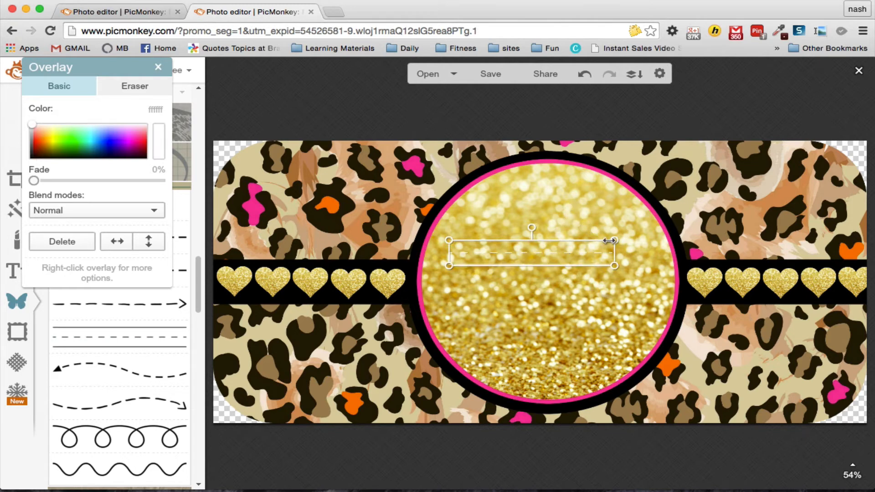
Stretch the white line overlay across the full banner width and lower it until its upper line runs along the hearts' tops as a guide.
left_click_drag(611, 240, 870, 196)
left_click_drag(451, 203, 33, 158)
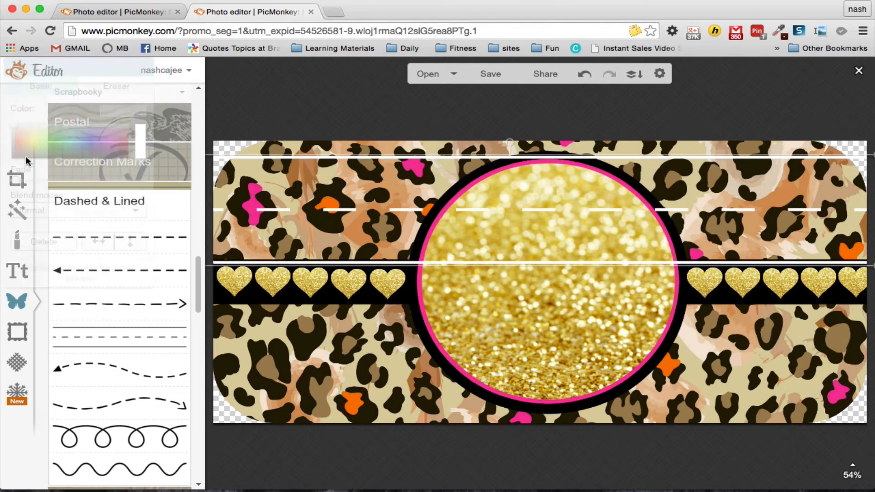
left_click_drag(531, 176, 534, 285)
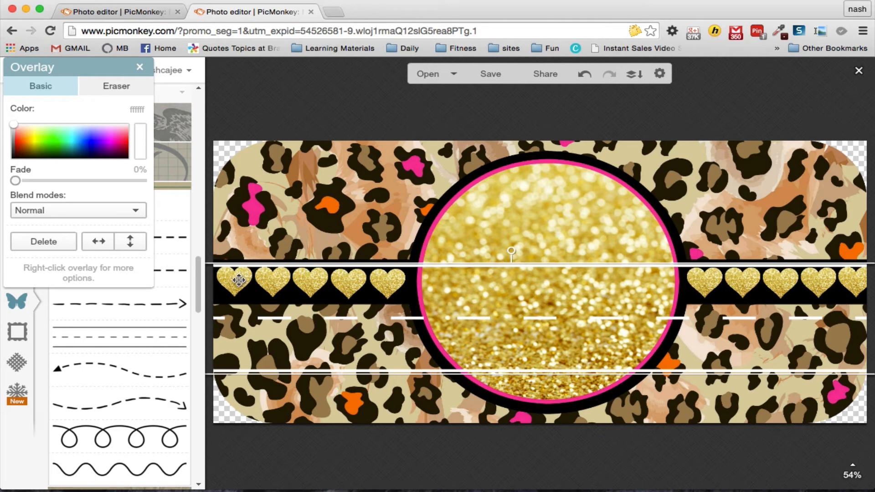
left_click(289, 127)
Nudge the five hearts left of the circle until their tops line up with the white guide line.
left_click(231, 285)
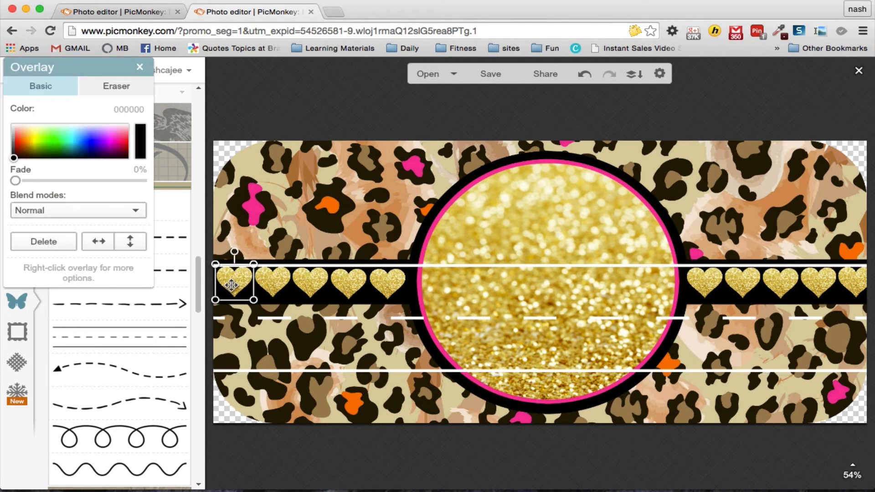
left_click(326, 99)
left_click(234, 285)
key("Down")
left_click(312, 123)
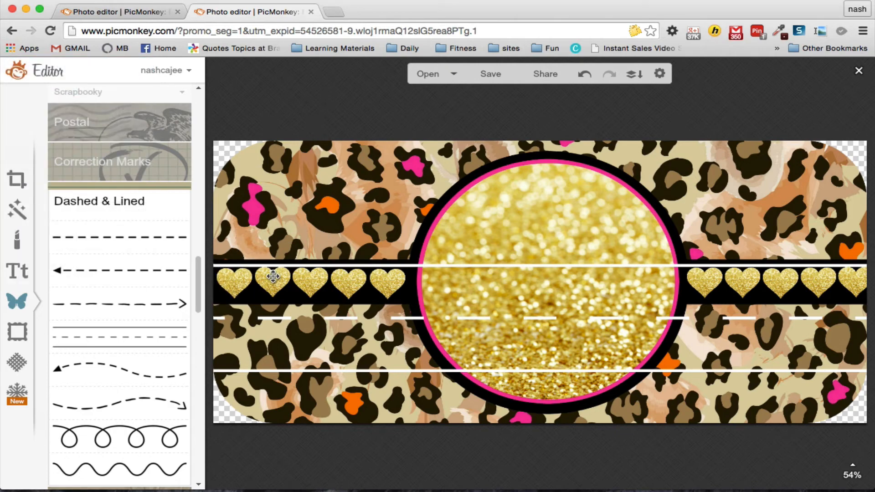
left_click(272, 277)
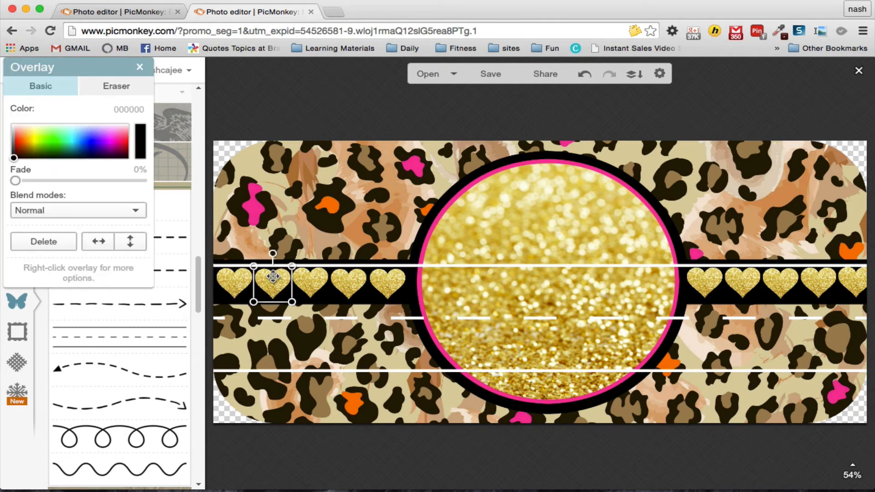
left_click(344, 127)
left_click(310, 279)
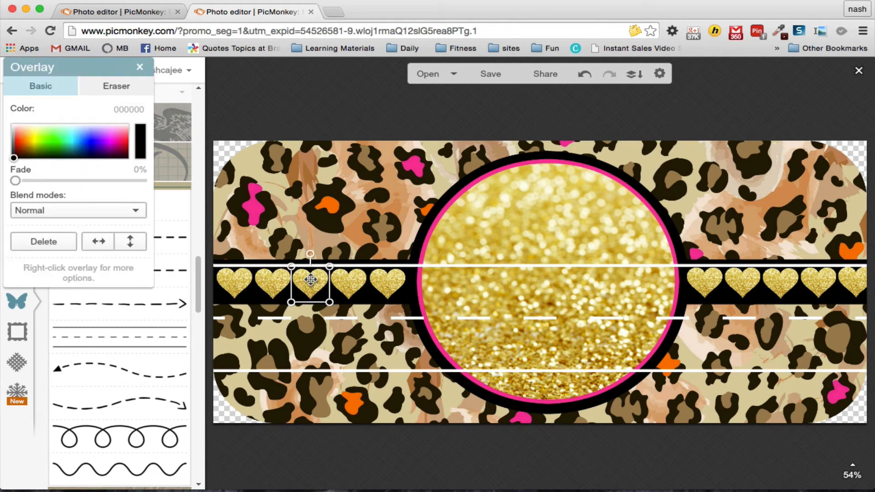
left_click(338, 129)
left_click(347, 288)
left_click(395, 240)
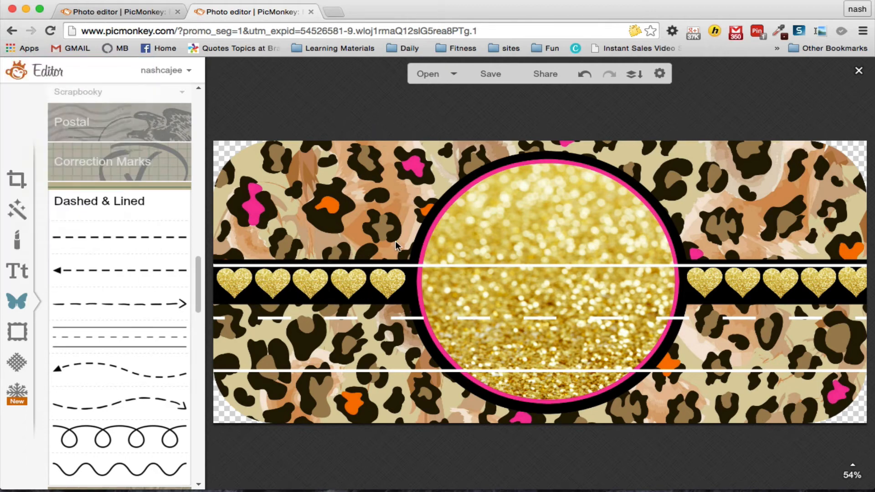
left_click(387, 286)
Nudge the five hearts right of the circle vertically to line up their tops with the white guide line.
left_click(706, 288)
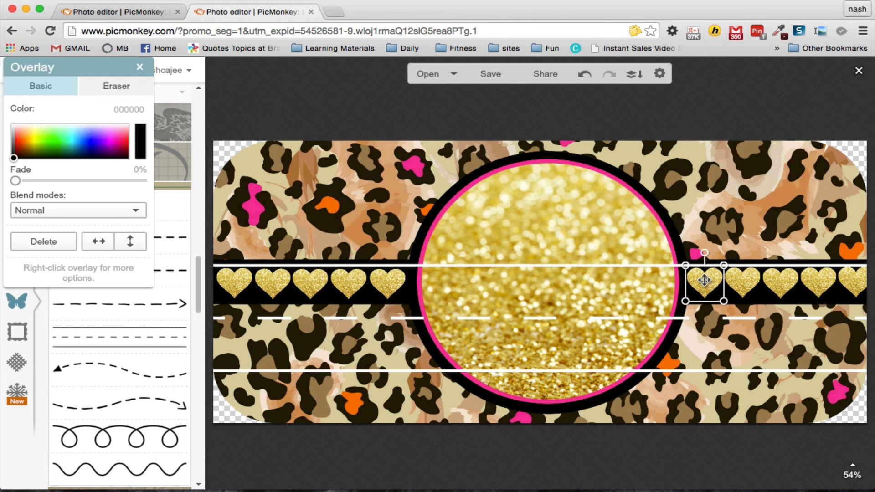
left_click(749, 285)
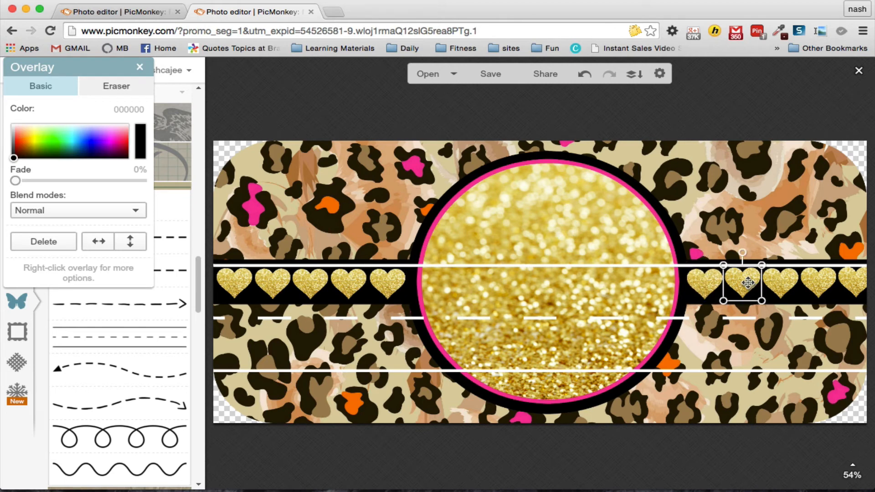
left_click(782, 280)
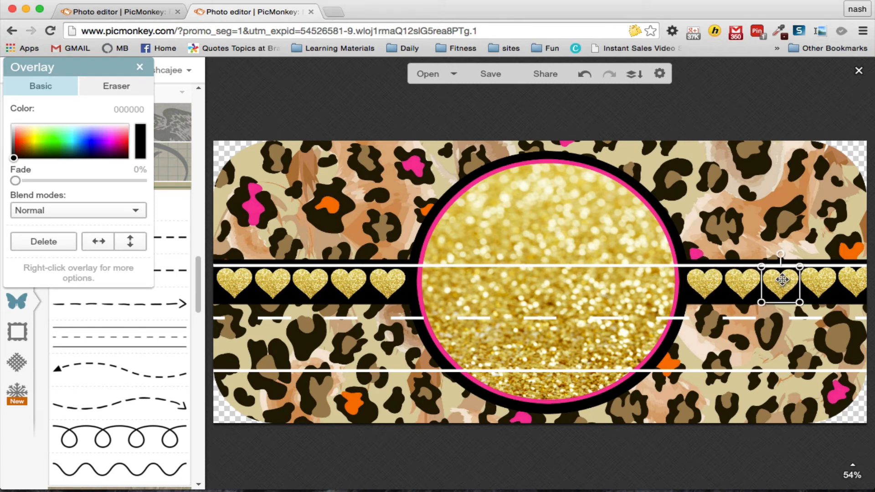
left_click(815, 282)
key("Left")
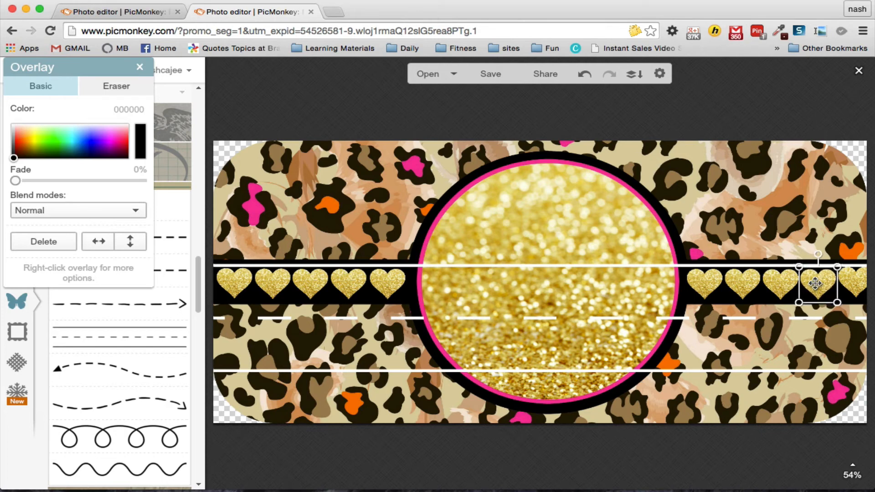
left_click(851, 283)
Shift the five hearts right of the circle slightly left with even spacing, and lower the last one to the guide line.
left_click(701, 284)
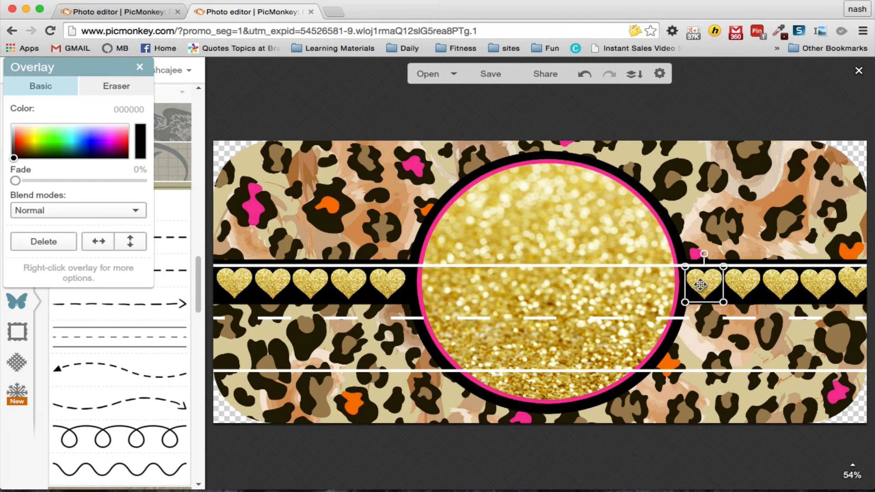
left_click(741, 283)
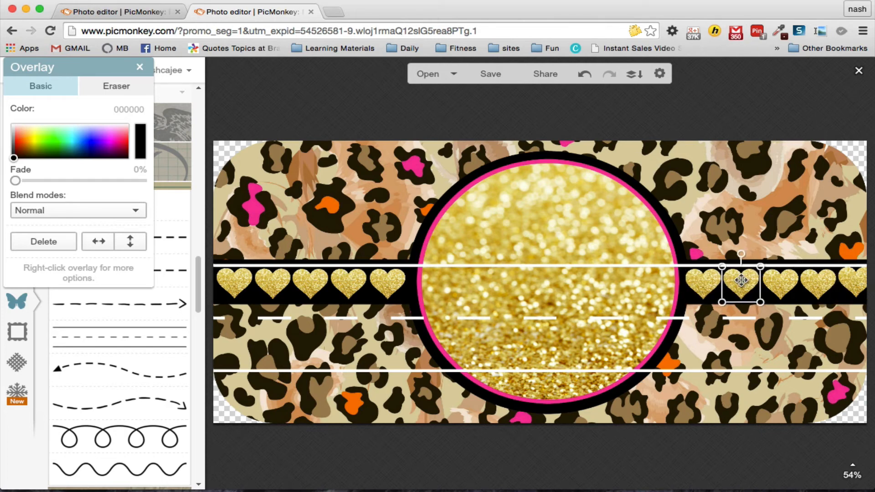
left_click(782, 282)
left_click(823, 285)
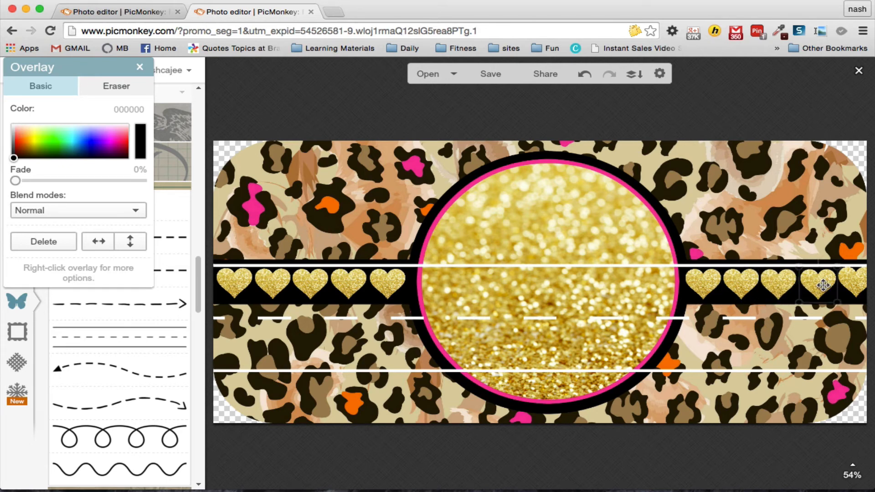
left_click(853, 283)
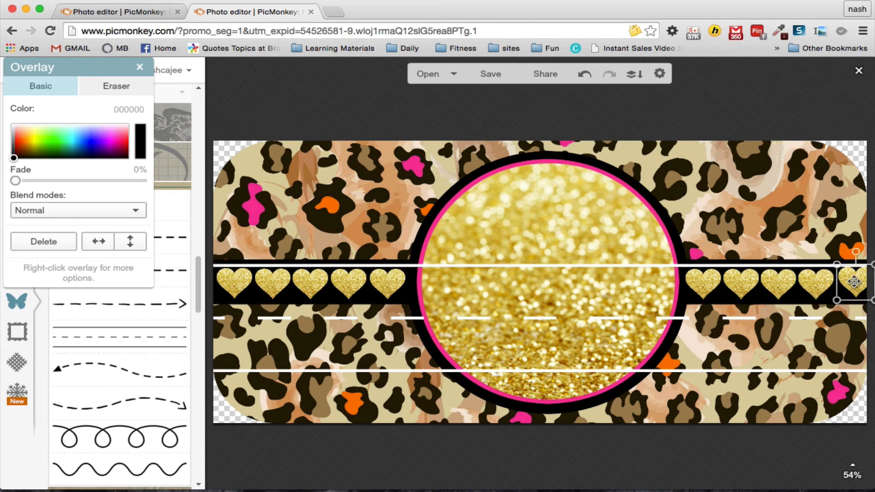
key("Down")
key("Down")
key("Left")
key("Left")
key("Left")
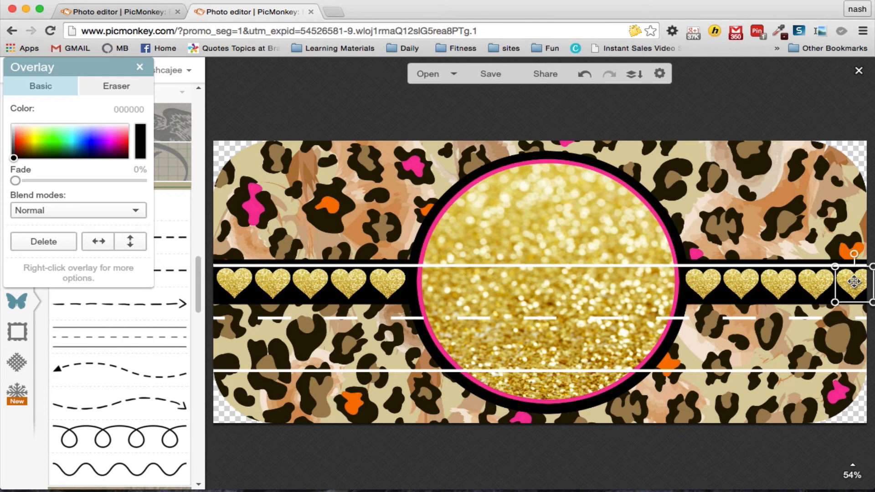
left_click(747, 121)
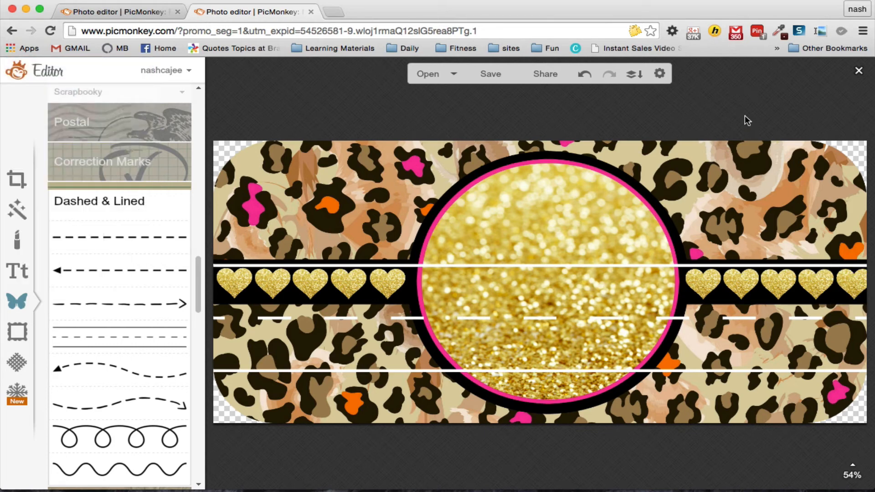
Delete the white guide line overlay from the banner.
left_click(609, 319)
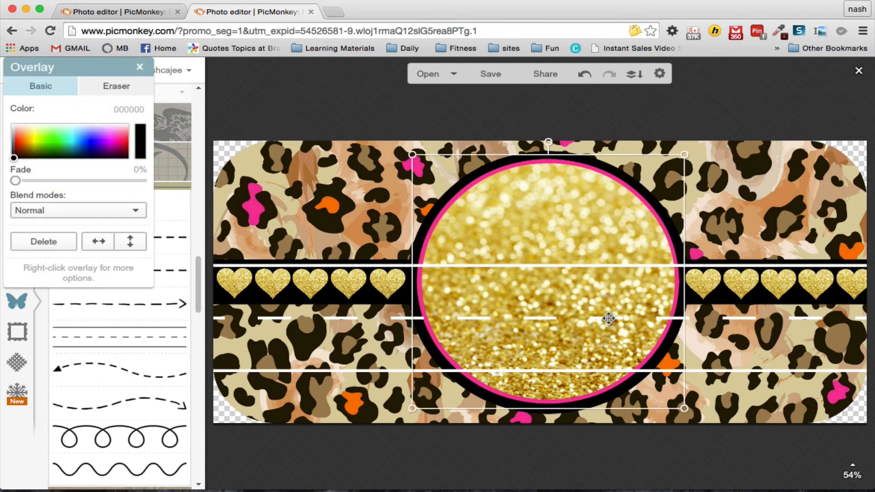
left_click(711, 259)
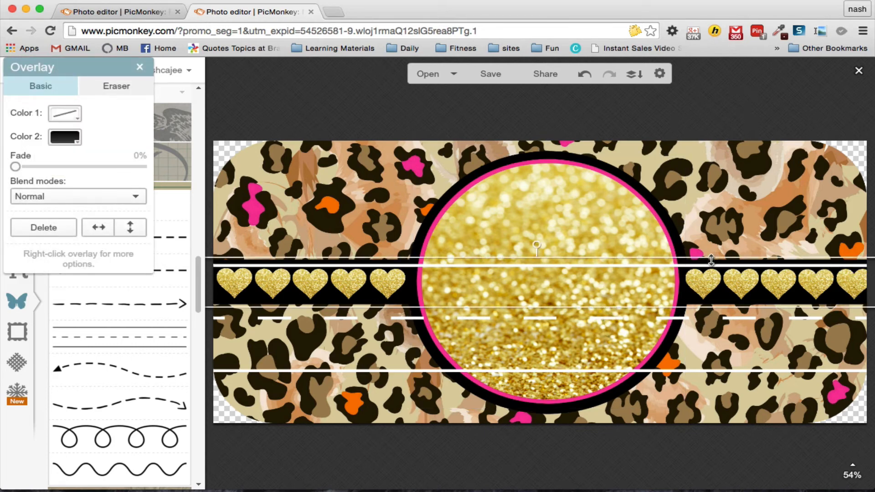
left_click(696, 371)
key("Delete")
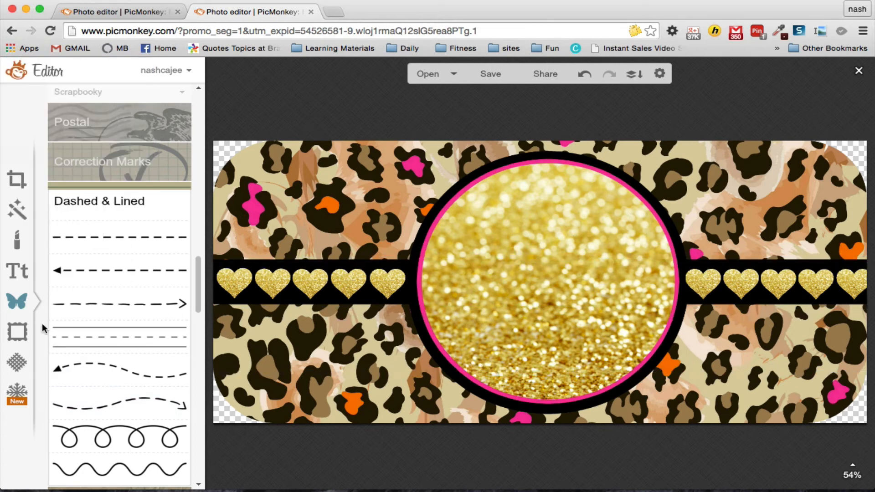
Add the text FITNESS in the LEMON/MILK font inside the glitter circle.
left_click(17, 273)
left_click(156, 166)
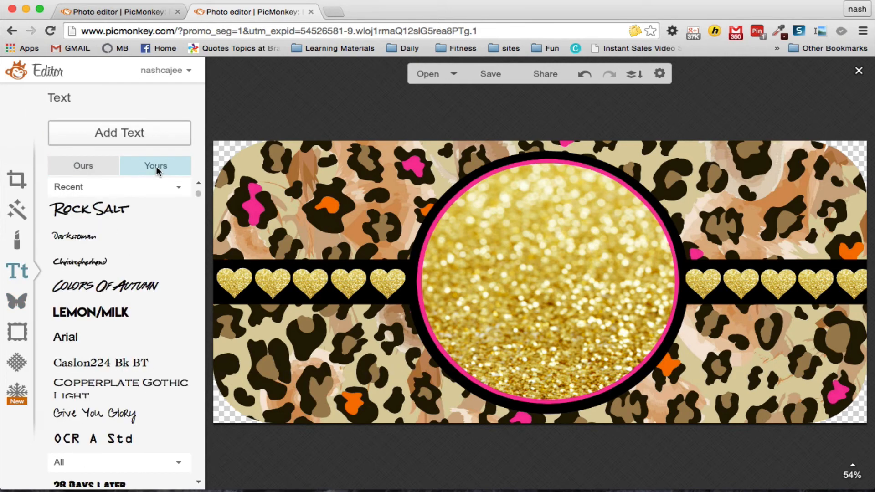
left_click(104, 312)
left_click(114, 132)
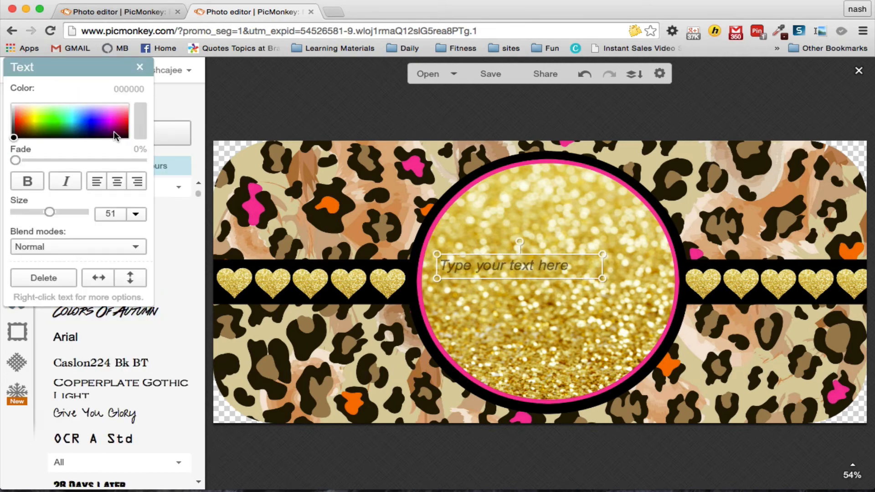
left_click(503, 266)
type("FITNESS")
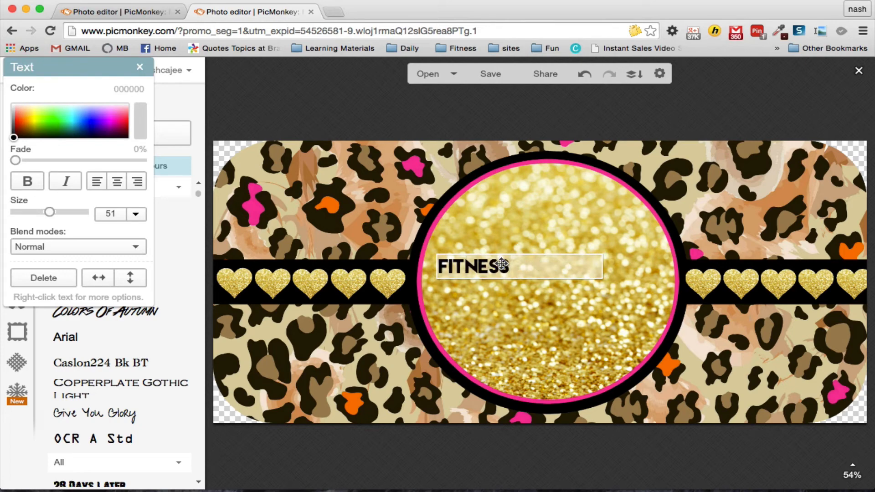
left_click(381, 128)
left_click(114, 132)
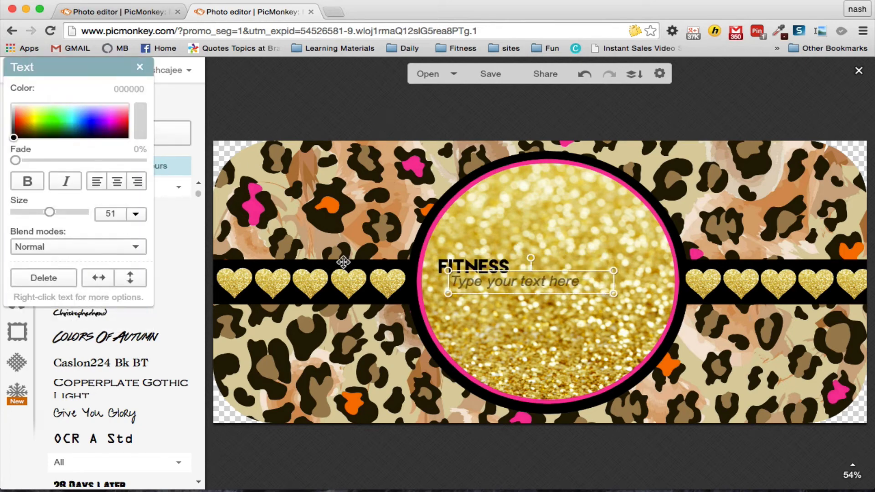
left_click(498, 286)
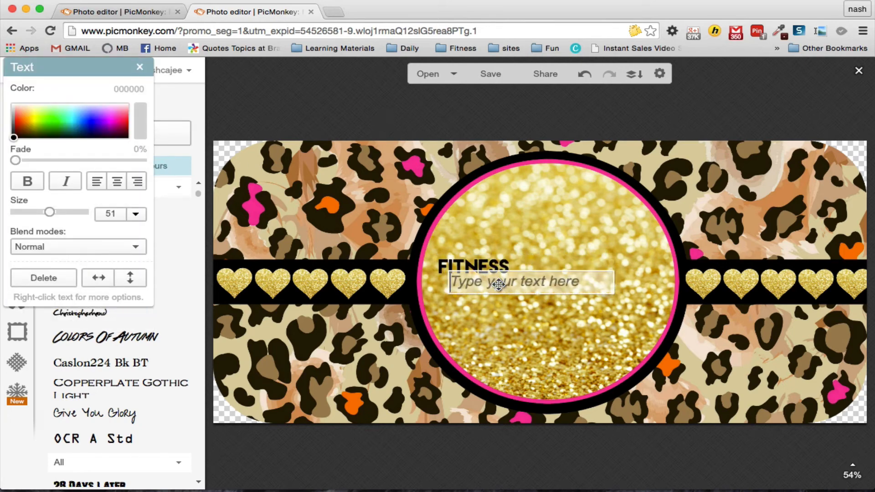
left_click(139, 68)
Add MONEY BLUEPRINT in LEMON/MILK below FITNESS and widen its text box across the circle so it fits on one line.
left_click(102, 235)
left_click(109, 133)
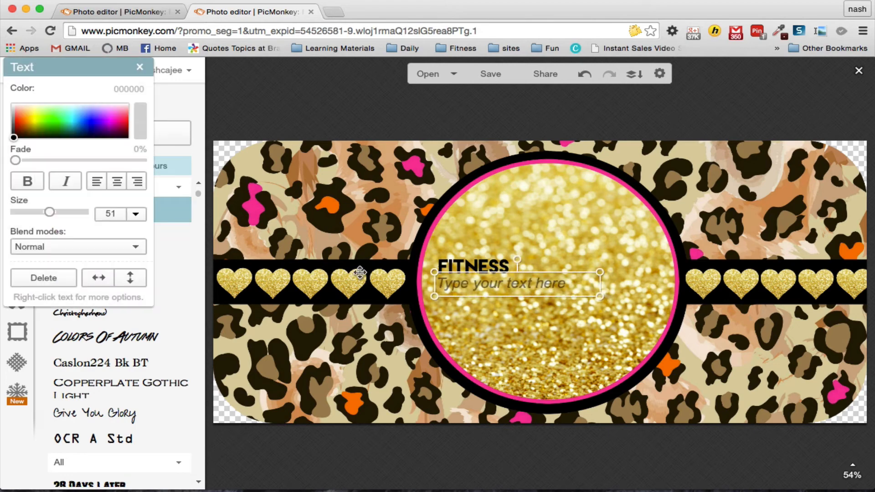
left_click(522, 284)
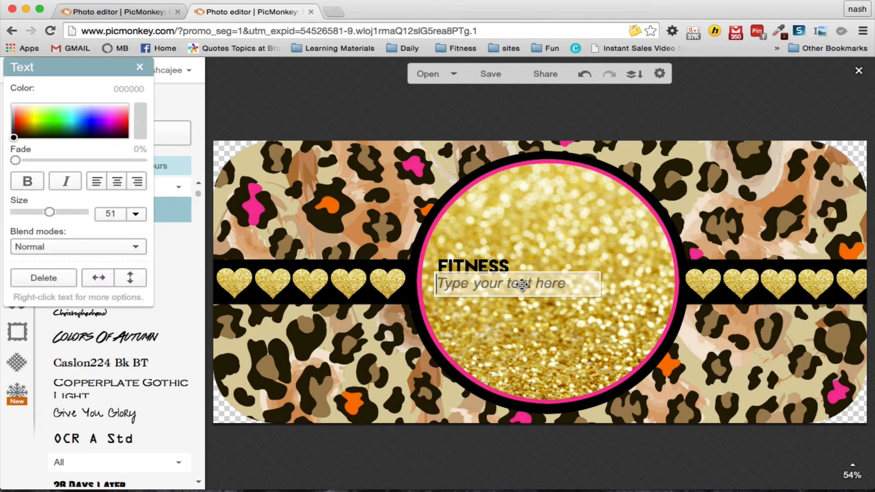
type("MONEY BLUEPRINT")
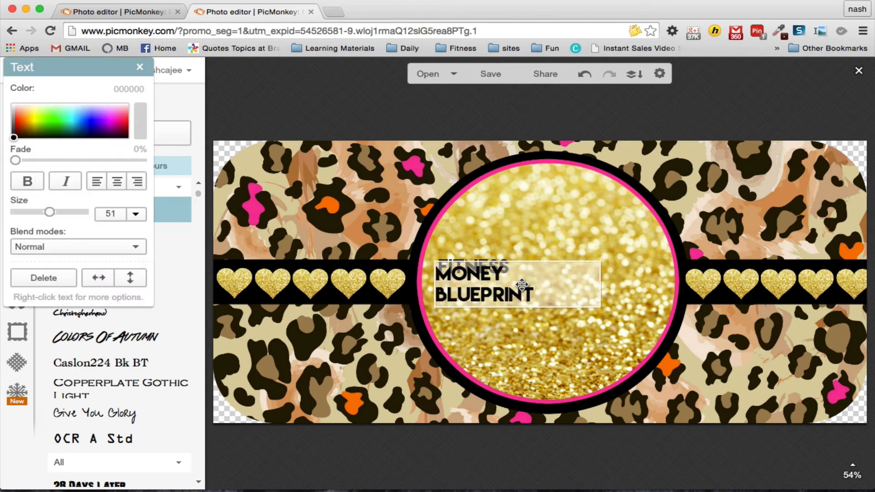
left_click(599, 279)
left_click_drag(600, 279, 677, 275)
left_click_drag(434, 283, 419, 283)
left_click(470, 165)
left_click(487, 265)
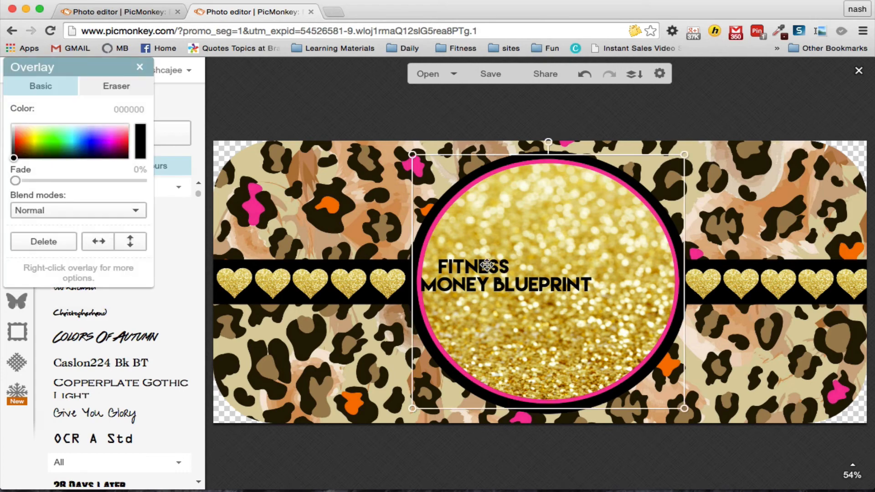
left_click(428, 104)
left_click(465, 265)
left_click(364, 124)
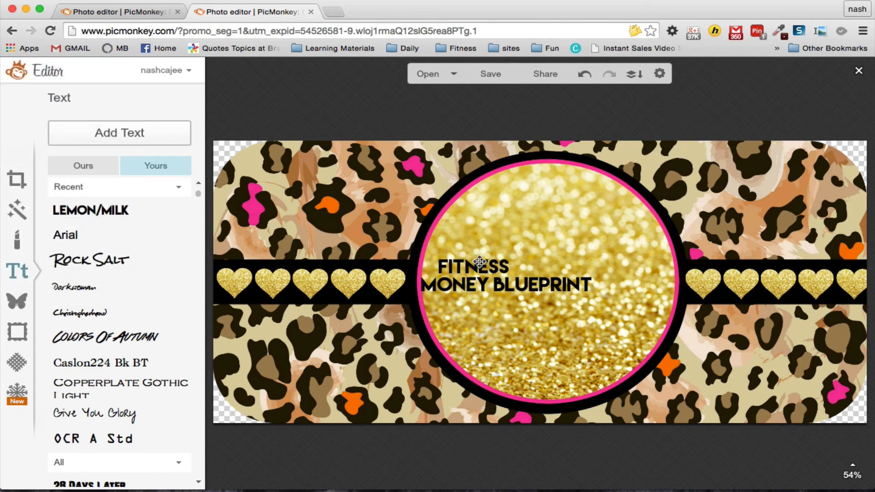
Widen the FITNESS text box to span the glitter circle, with its text centred and enlarged.
left_click(486, 265)
left_click(430, 128)
left_click(473, 266)
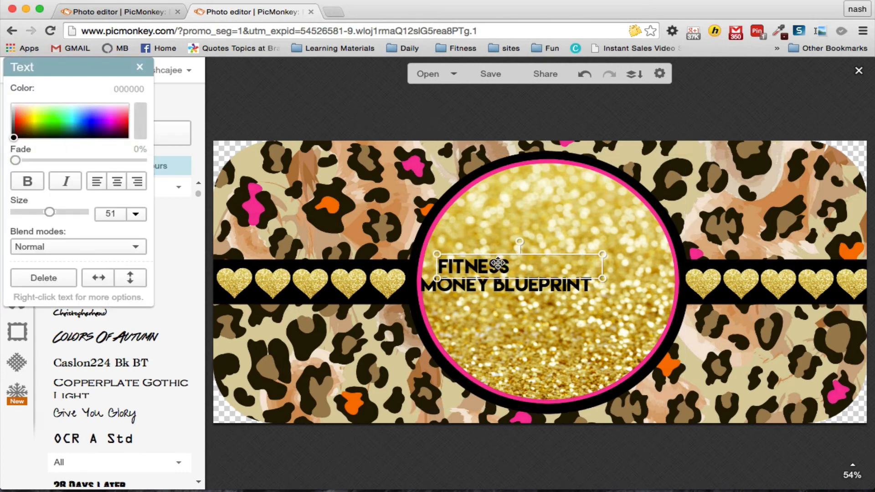
left_click_drag(691, 265, 681, 265)
left_click_drag(431, 266, 409, 266)
left_click(117, 181)
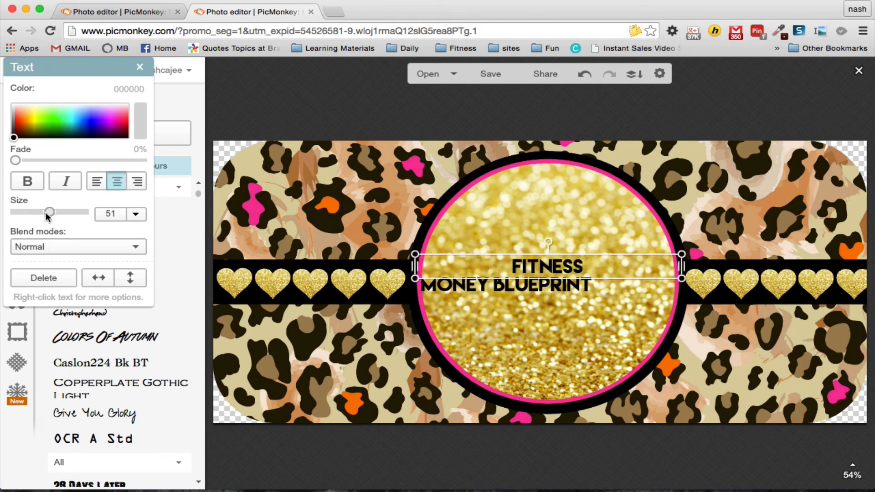
left_click_drag(49, 212, 64, 212)
left_click(452, 209)
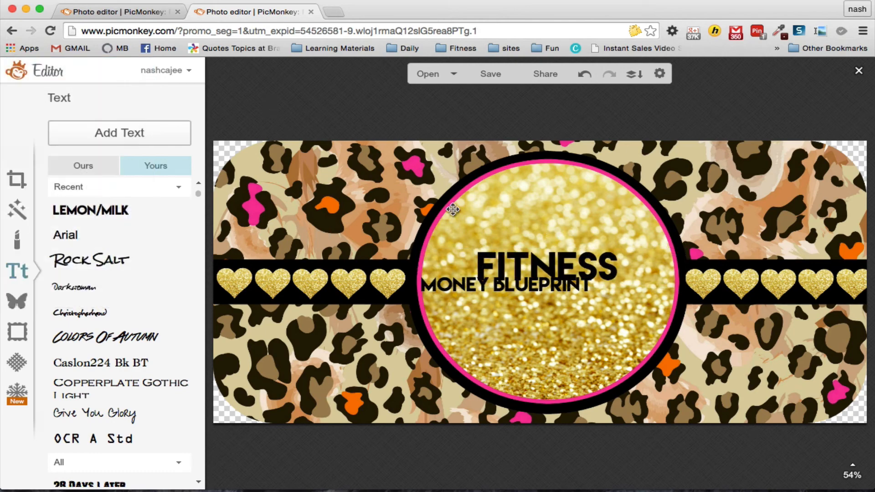
Centre-align MONEY BLUEPRINT in its text box and lower it to sit just beneath FITNESS.
left_click(511, 288)
left_click(457, 423)
left_click(459, 283)
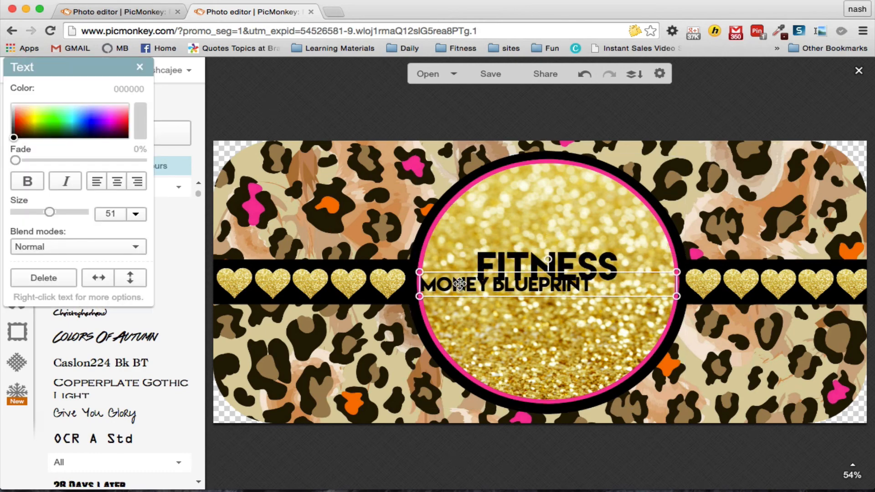
left_click(114, 181)
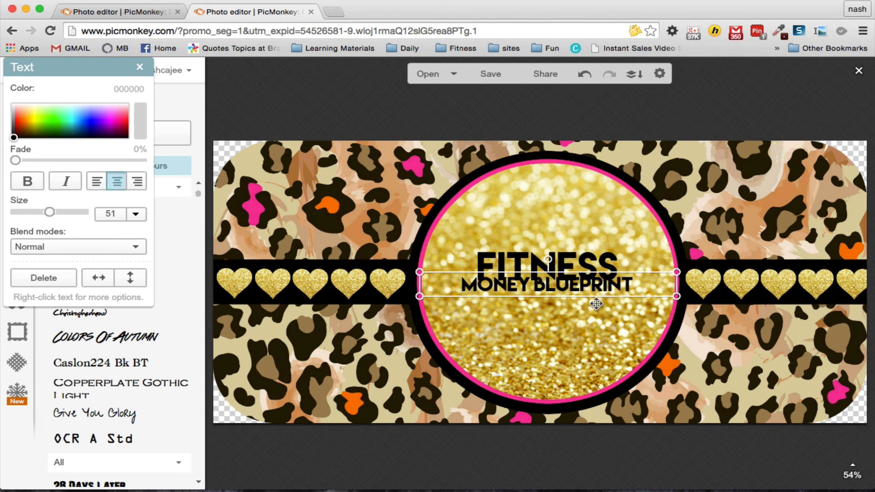
left_click_drag(595, 289, 594, 301)
left_click(737, 112)
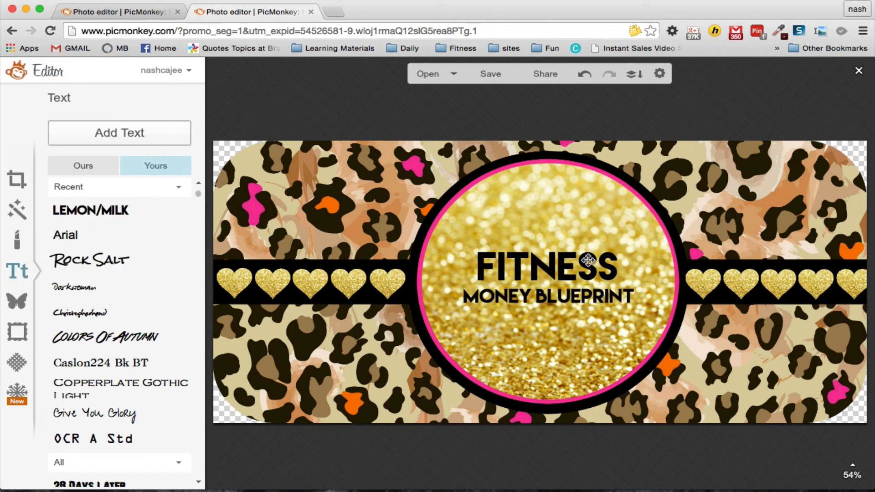
Set the FITNESS text size to 126 and nudge the word slightly down toward MONEY BLUEPRINT.
left_click(551, 268)
left_click_drag(50, 213, 56, 212)
double_click(118, 215)
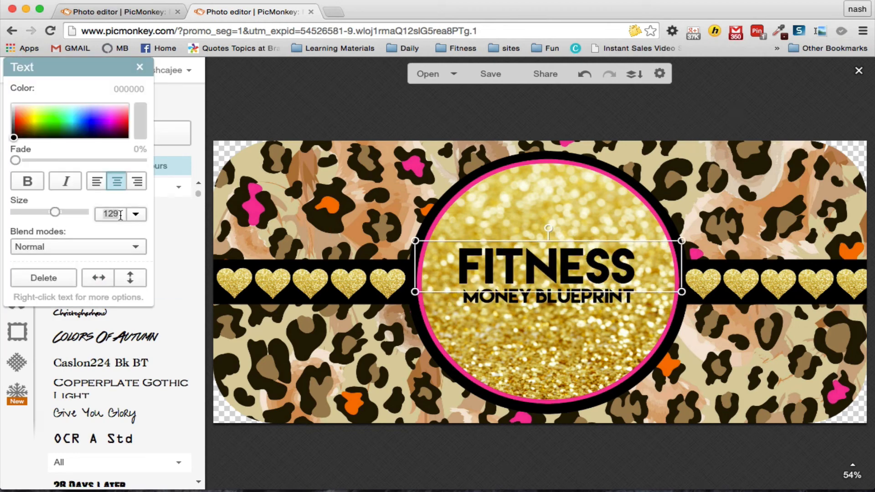
type("126")
key("Return")
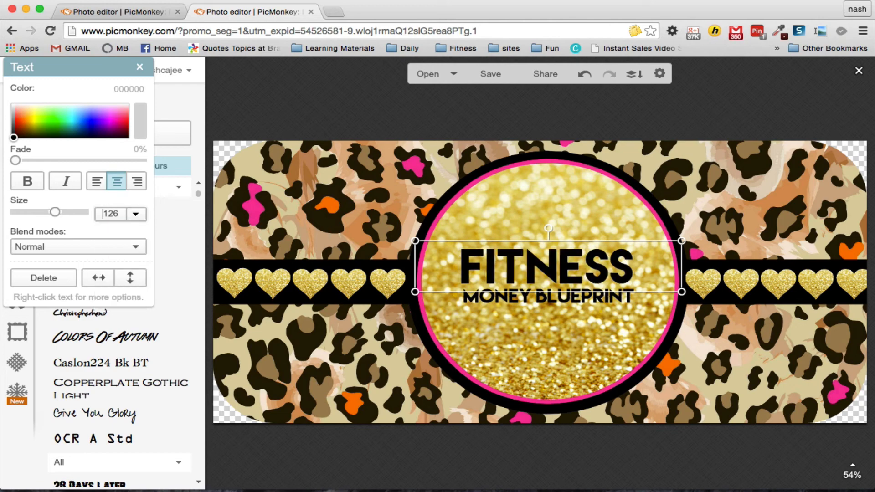
left_click(686, 111)
left_click(572, 264)
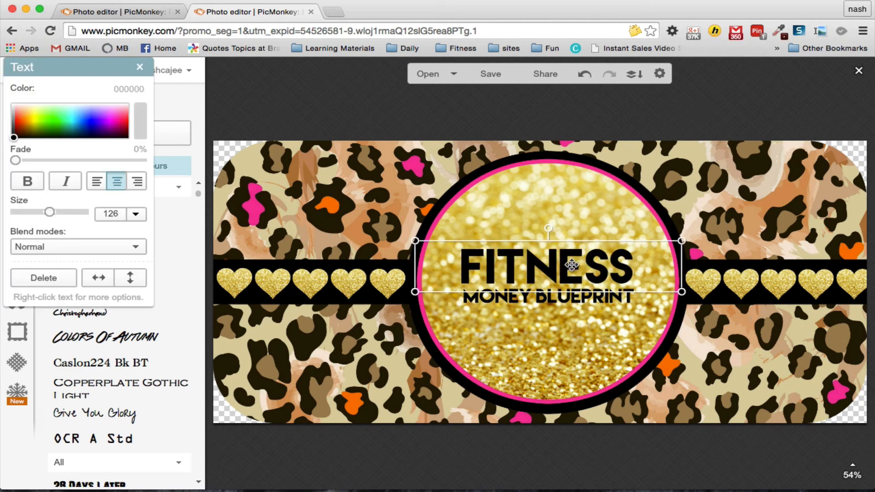
left_click(730, 110)
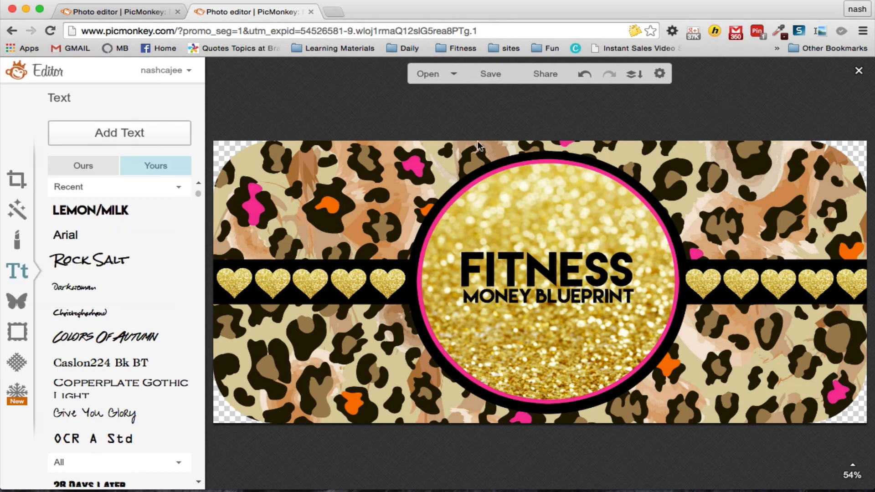
Save the finished banner to the computer as animal_print_image.png.
left_click(139, 16)
left_click(251, 12)
left_click(487, 73)
left_click(122, 156)
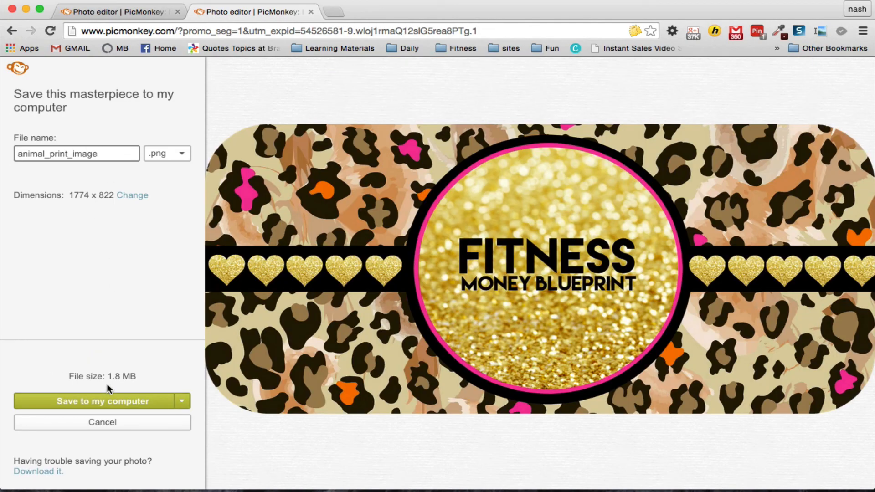
left_click(108, 399)
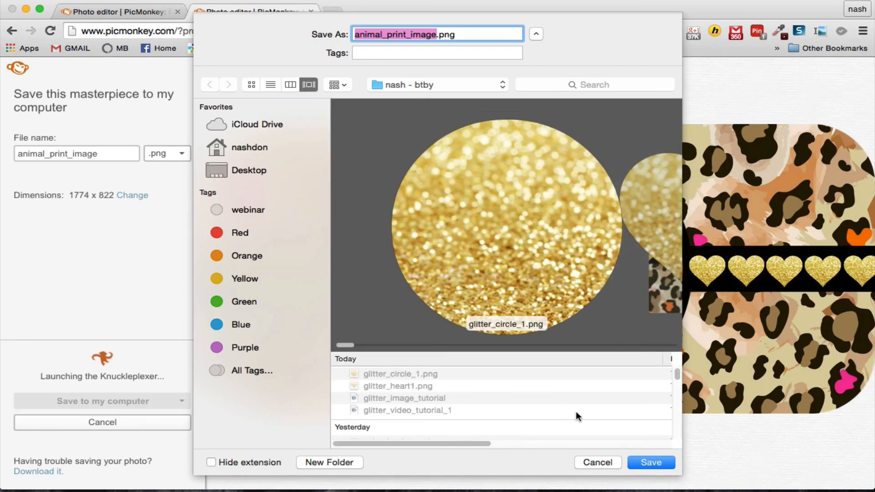
left_click(640, 462)
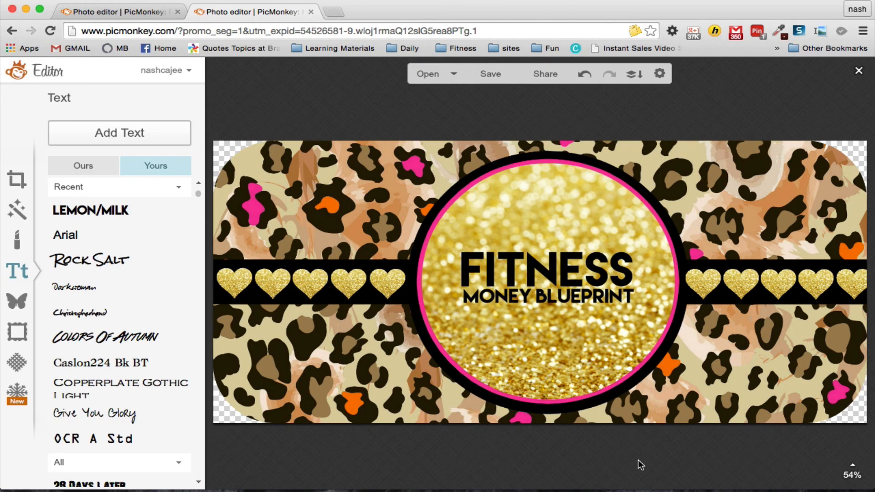
left_click(536, 5)
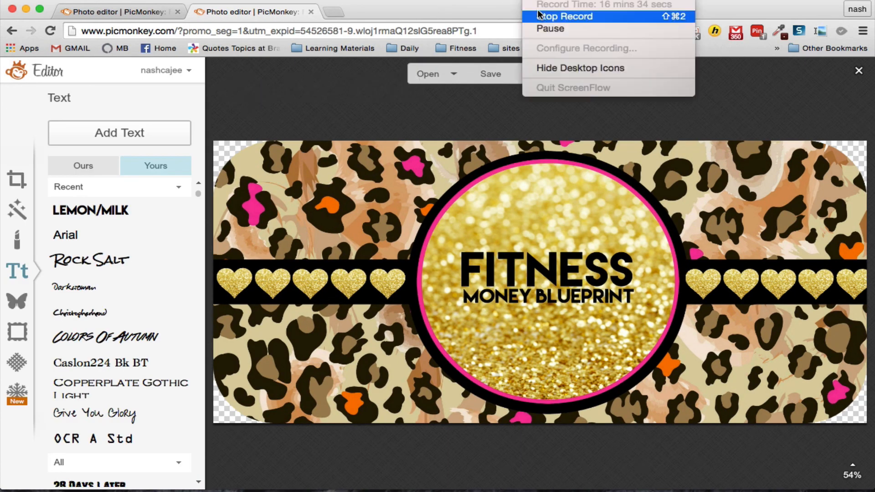
left_click(556, 15)
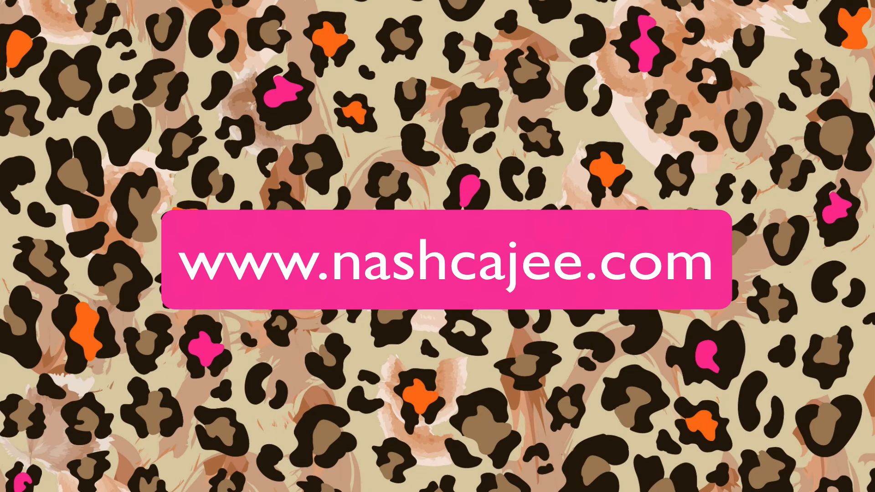